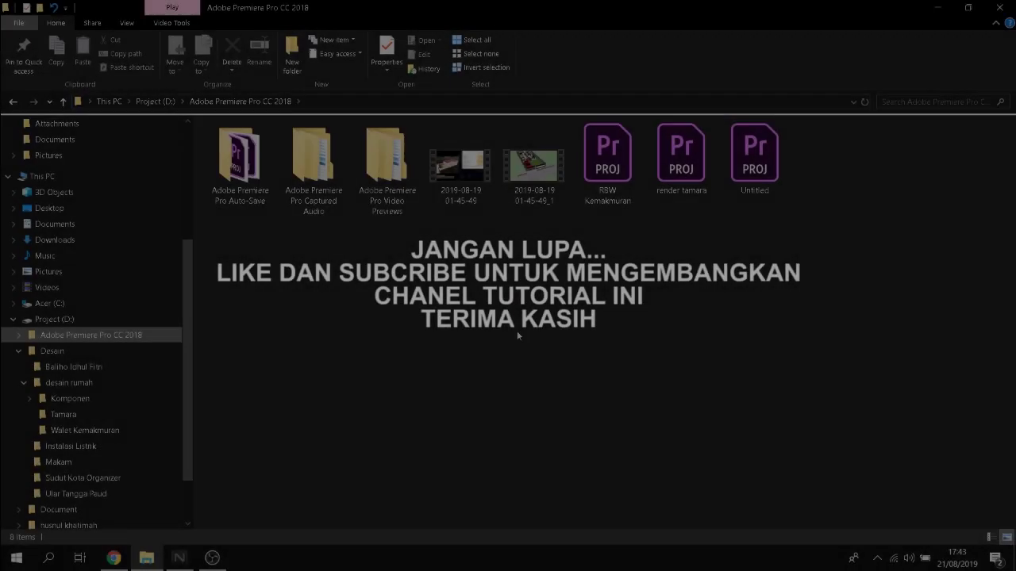
- Open the RBW Kemakmuran .prproj file from File Explorer in Premiere Pro CC 2018
{"action": "double_click", "coordinate": [599, 167]}
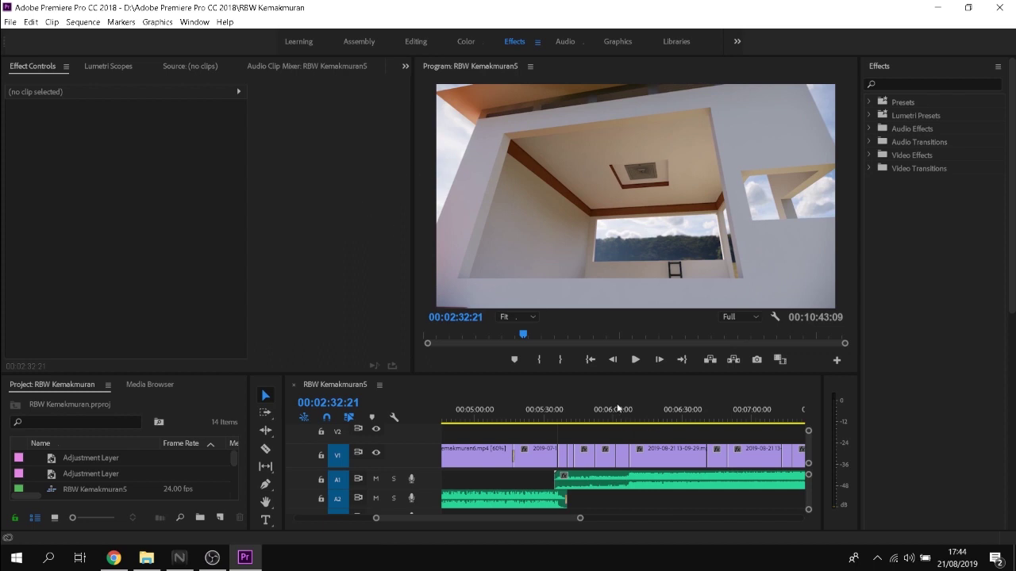
{"action": "left_click", "coordinate": [664, 457]}
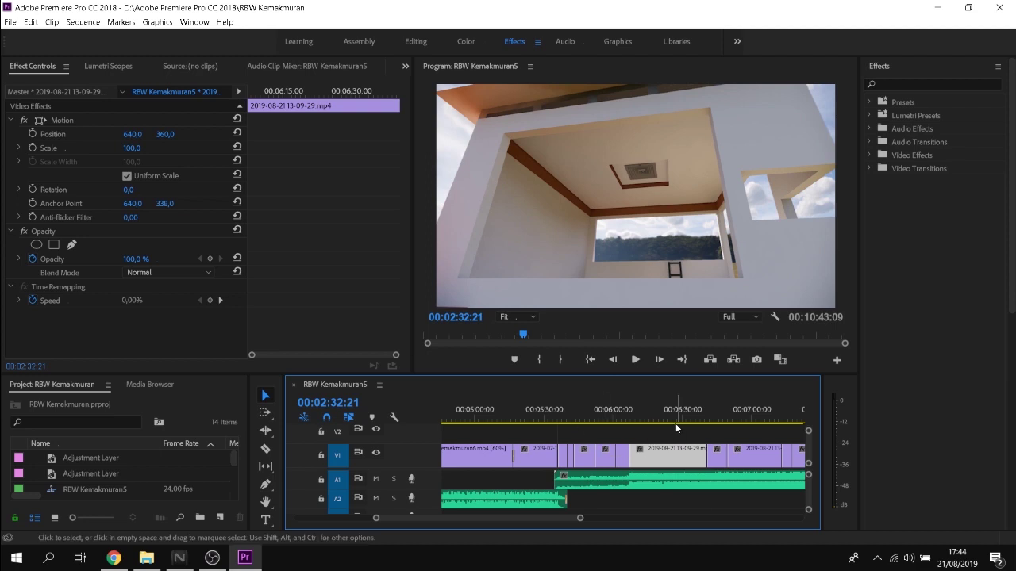
{"action": "left_click", "coordinate": [650, 409]}
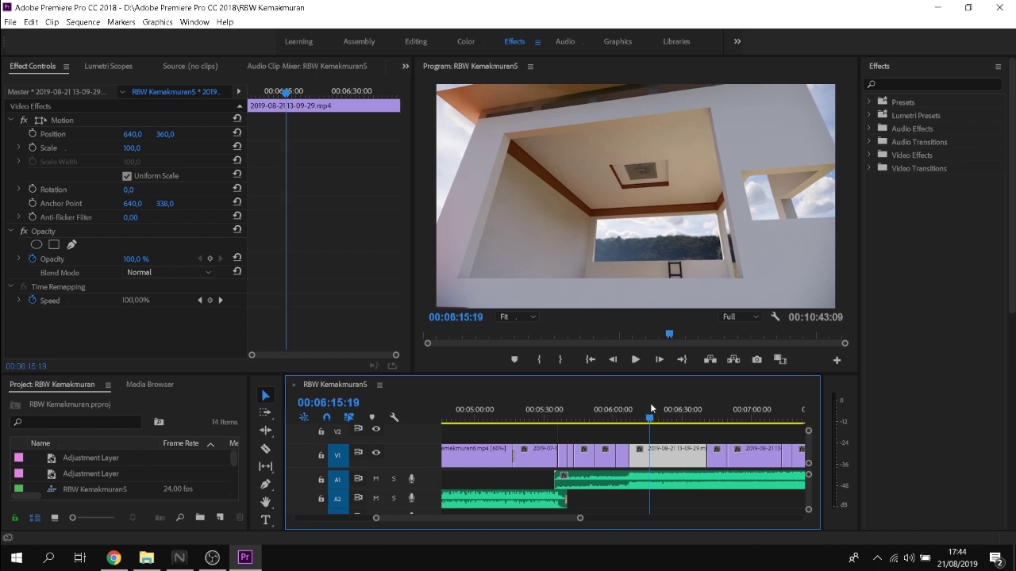
{"action": "key", "text": "minus"}
{"action": "key", "text": "minus"}
{"action": "key", "text": "minus"}
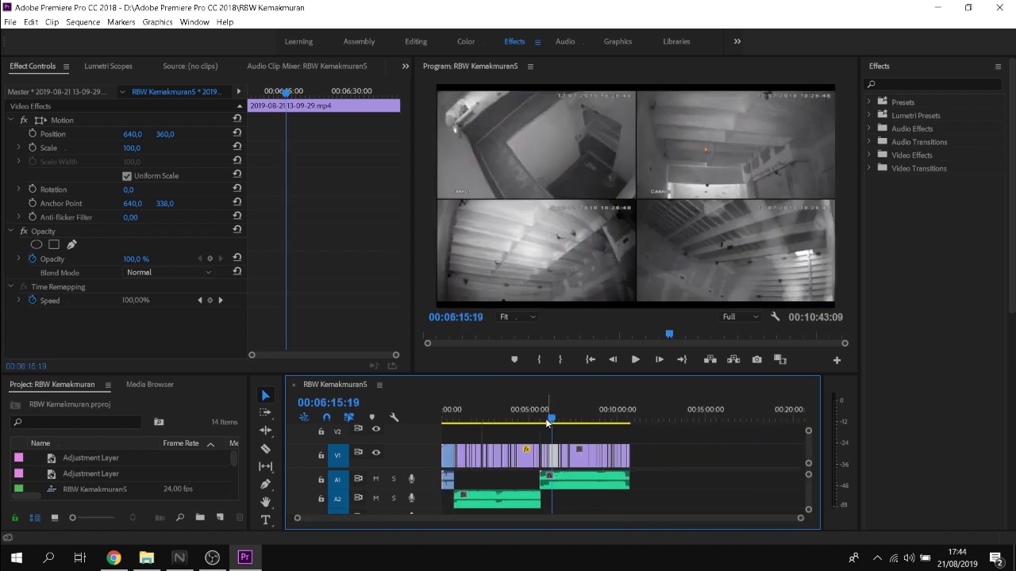
{"action": "mouse_move", "coordinate": [547, 423]}
{"action": "left_mouse_down"}
{"action": "mouse_move", "coordinate": [463, 421]}
{"action": "mouse_move", "coordinate": [526, 440]}
{"action": "left_mouse_up"}
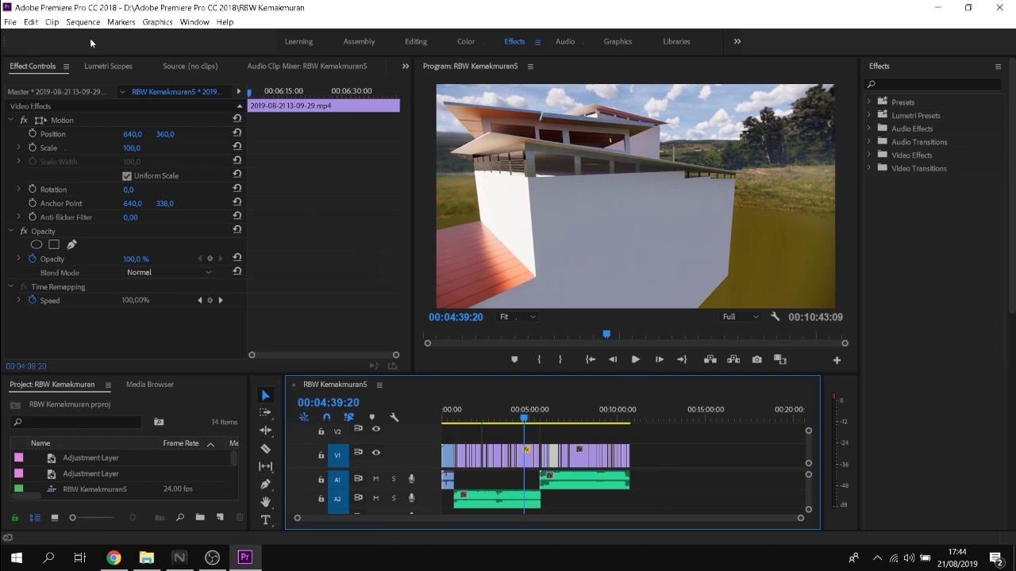
- Open the Export Settings window for the RBW Kemakmuran5 sequence via File > Export > Media
{"action": "left_click", "coordinate": [9, 21]}
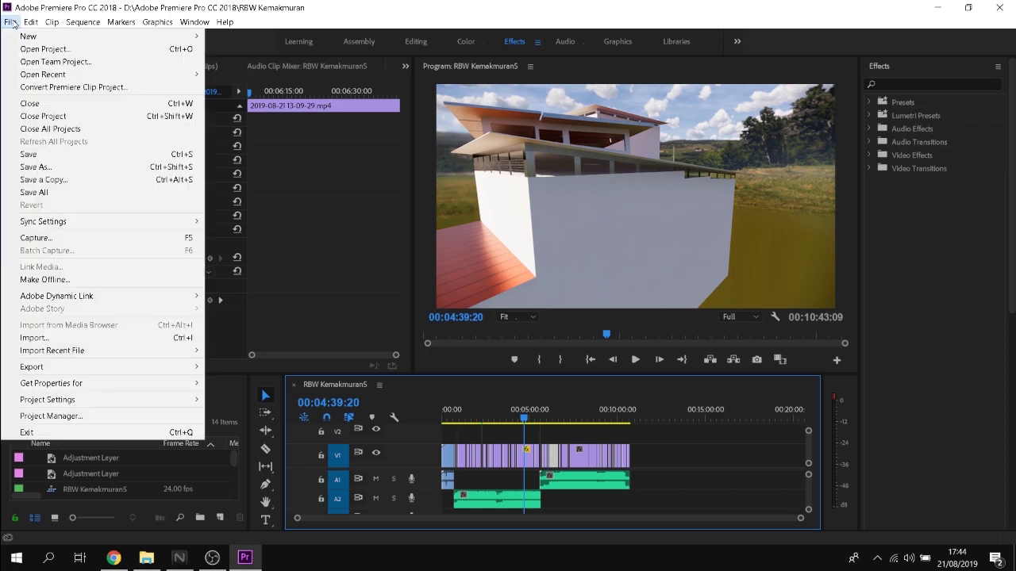
{"action": "left_click", "coordinate": [35, 67]}
{"action": "left_click", "coordinate": [10, 21]}
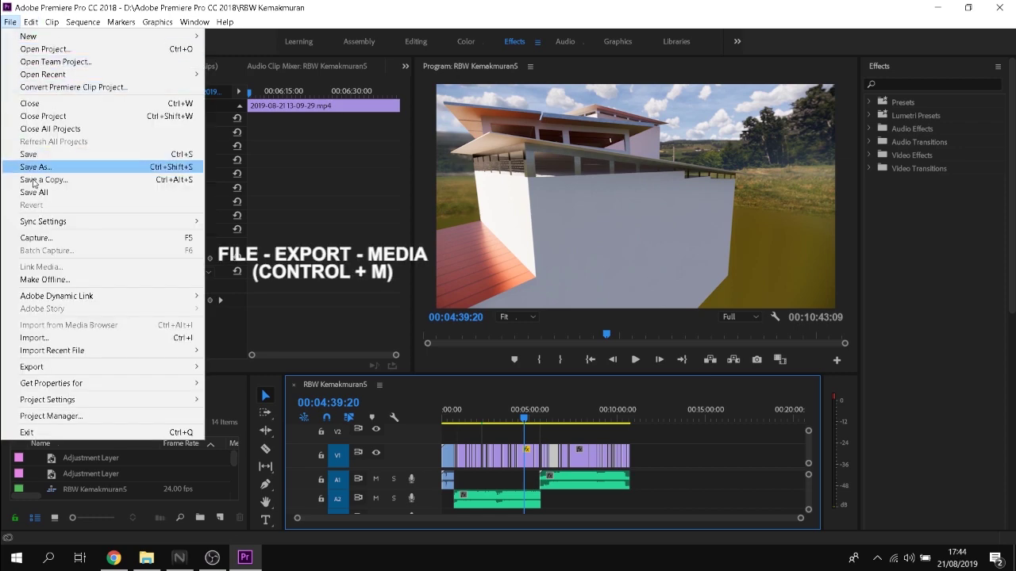
{"action": "mouse_move", "coordinate": [157, 369]}
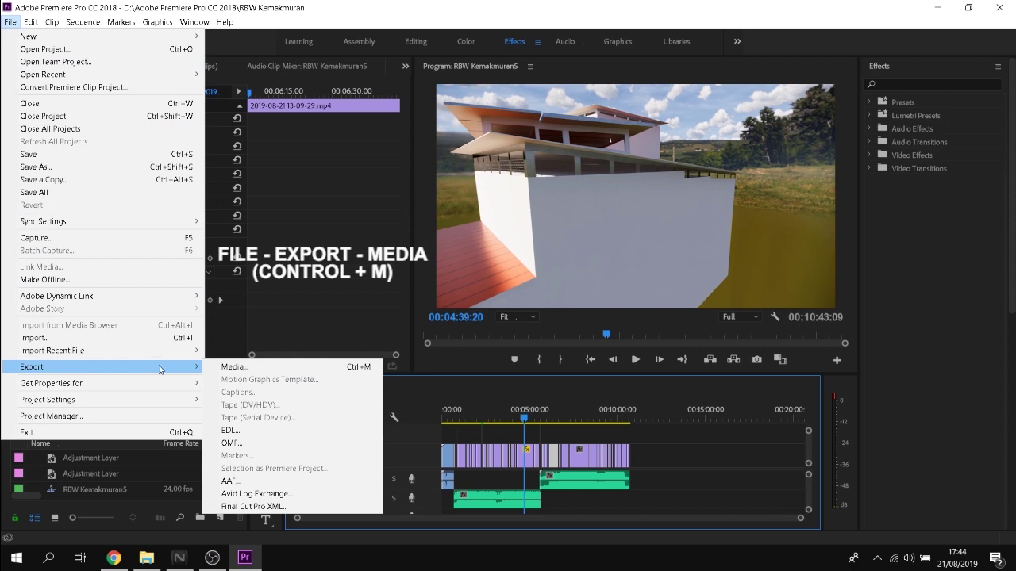
{"action": "left_click", "coordinate": [243, 367]}
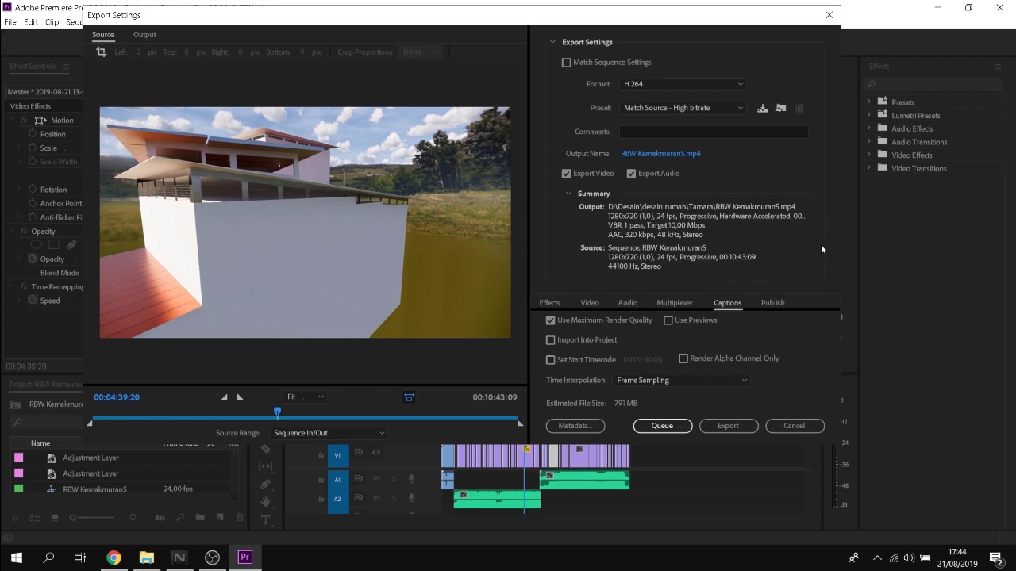
{"action": "left_click", "coordinate": [738, 86]}
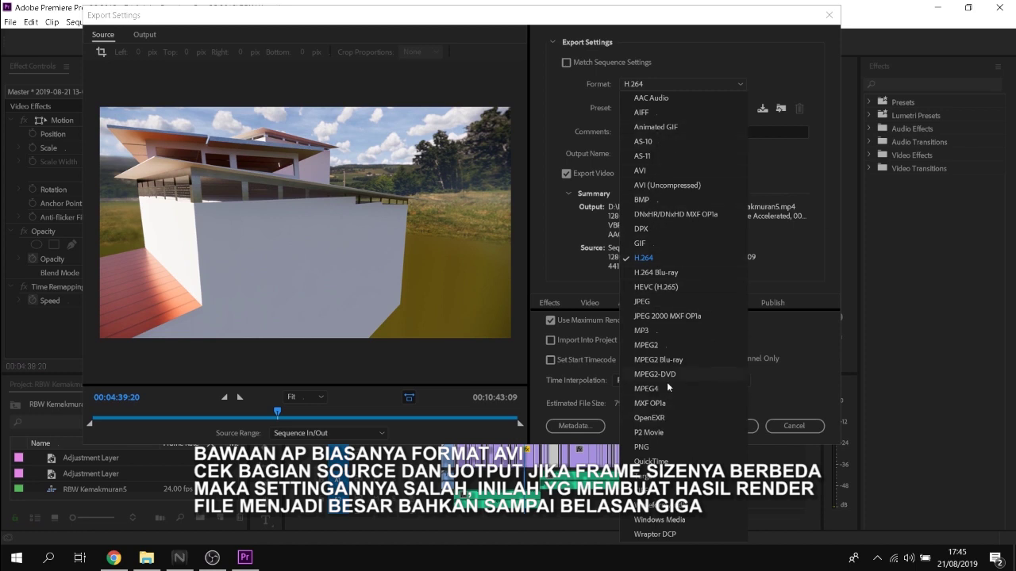
{"action": "left_click", "coordinate": [650, 172]}
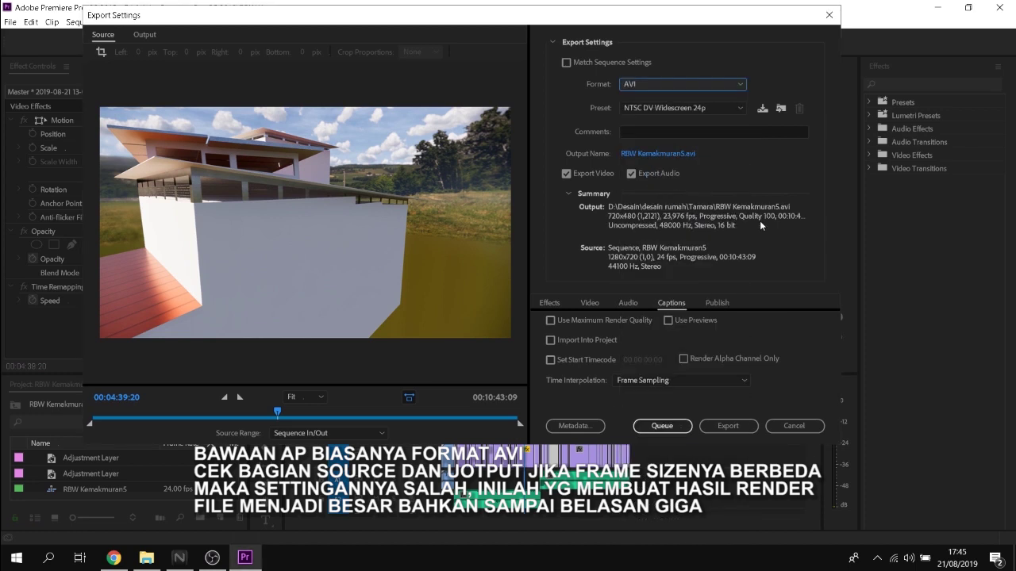
{"action": "left_click", "coordinate": [146, 35]}
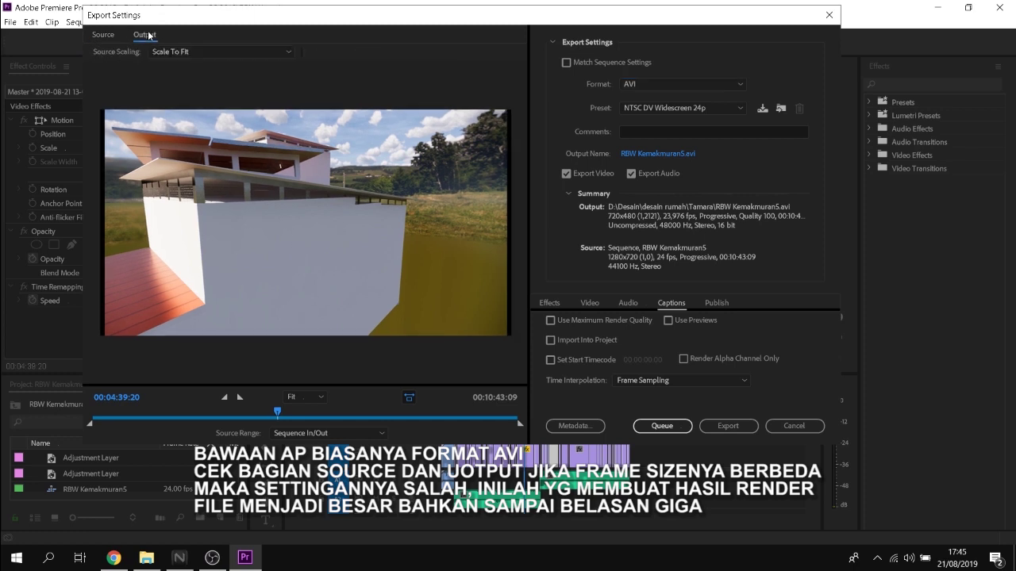
{"action": "left_click", "coordinate": [103, 35]}
{"action": "left_click", "coordinate": [141, 36]}
{"action": "left_click", "coordinate": [111, 36]}
{"action": "left_click", "coordinate": [146, 37]}
{"action": "left_click", "coordinate": [112, 35]}
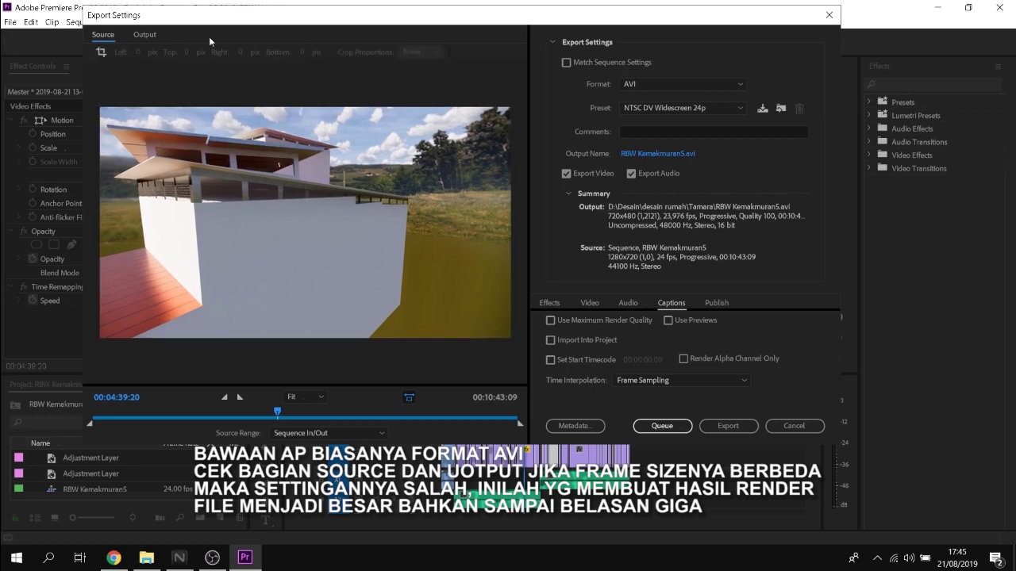
{"action": "left_click", "coordinate": [735, 85]}
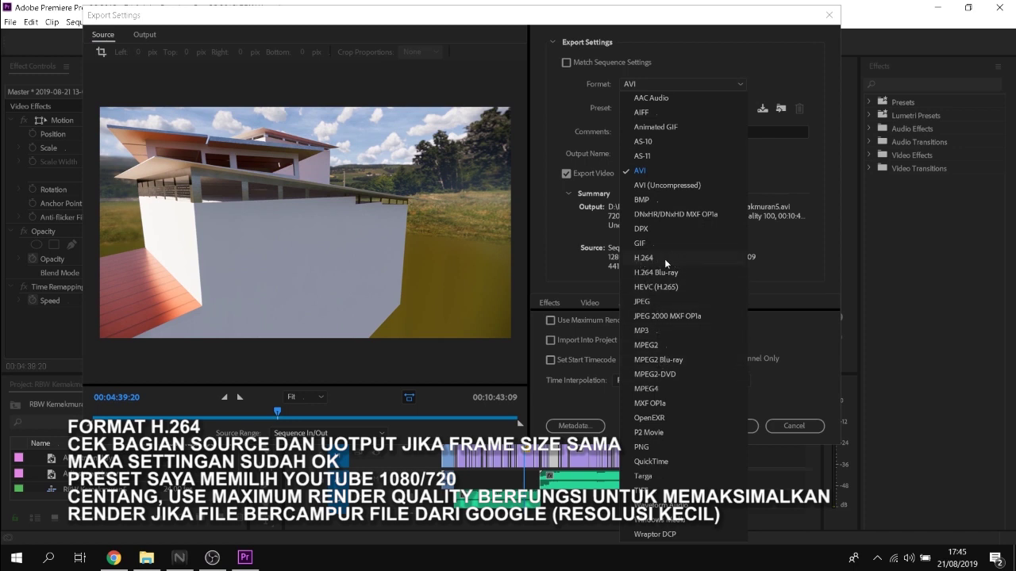
{"action": "left_click", "coordinate": [654, 258]}
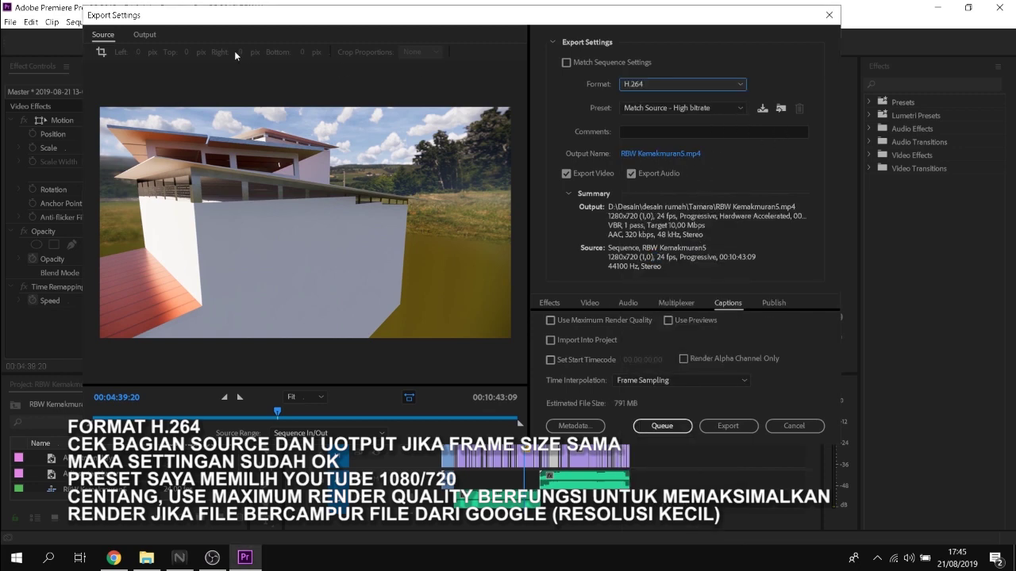
- Compare the Output and Source previews to check the frame size
{"action": "left_click", "coordinate": [144, 34]}
{"action": "left_click", "coordinate": [109, 35]}
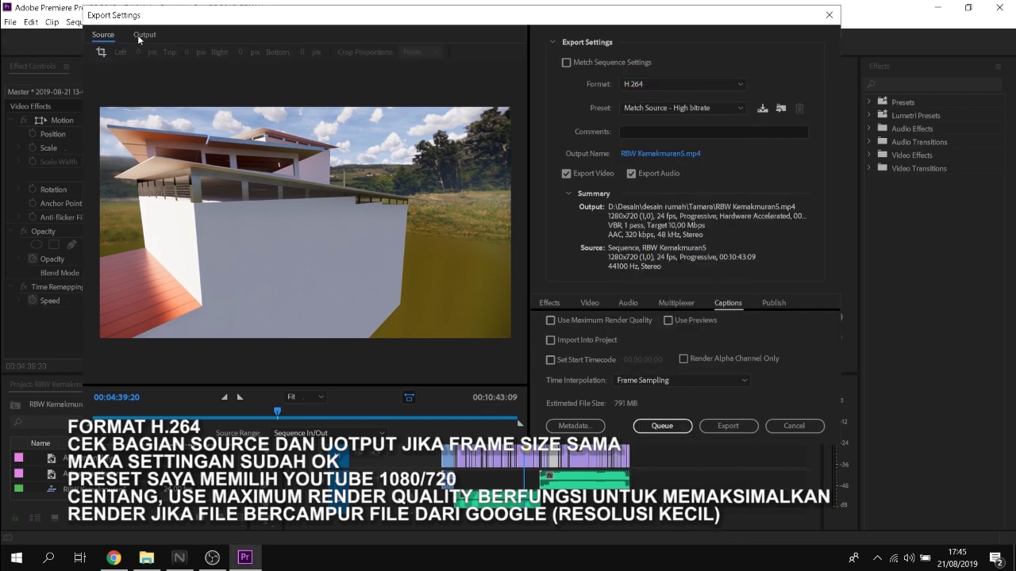
{"action": "left_click", "coordinate": [140, 34]}
{"action": "left_click", "coordinate": [111, 37]}
- Apply the YouTube 720p HD preset and enable Use Maximum Render Quality
{"action": "left_click", "coordinate": [729, 109]}
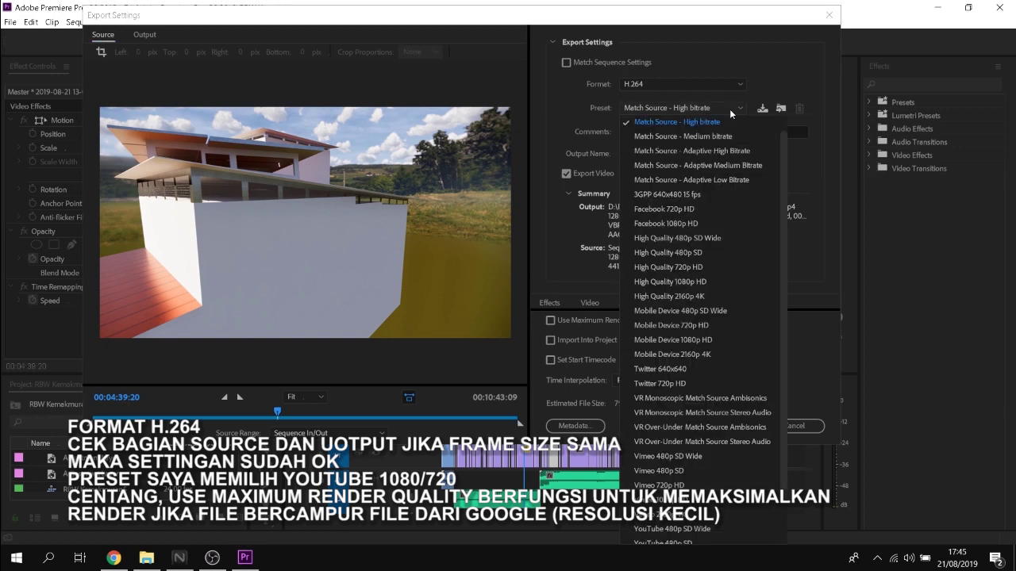
{"action": "scroll", "coordinate": [783, 462], "scroll_direction": "down", "scroll_amount": 2}
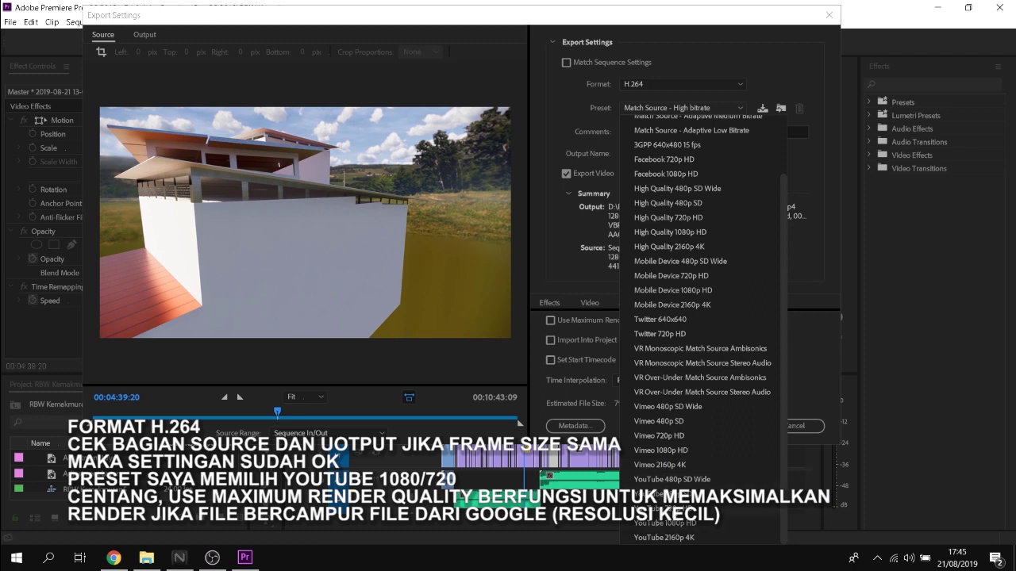
{"action": "left_click", "coordinate": [667, 508]}
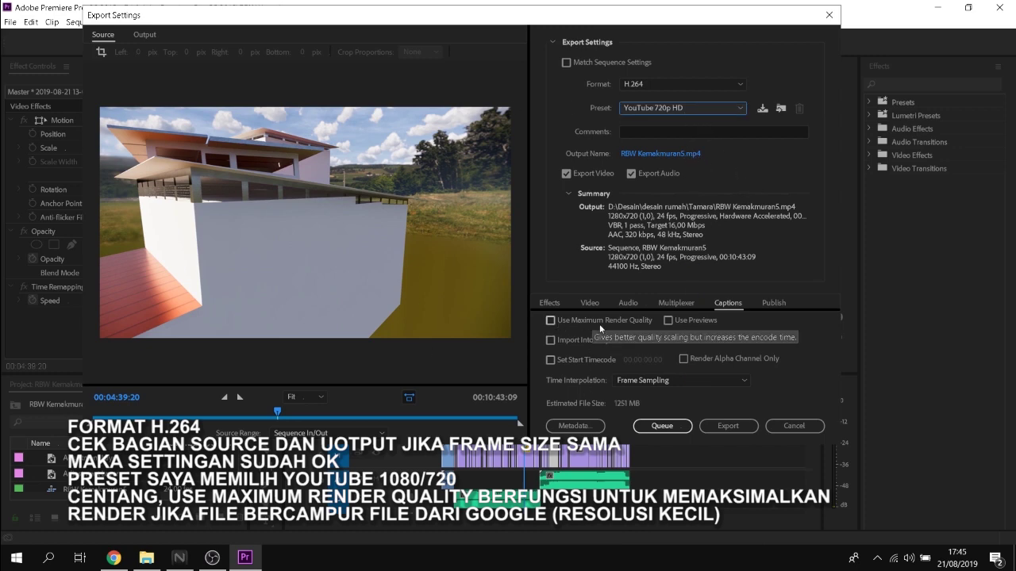
{"action": "left_click", "coordinate": [551, 321]}
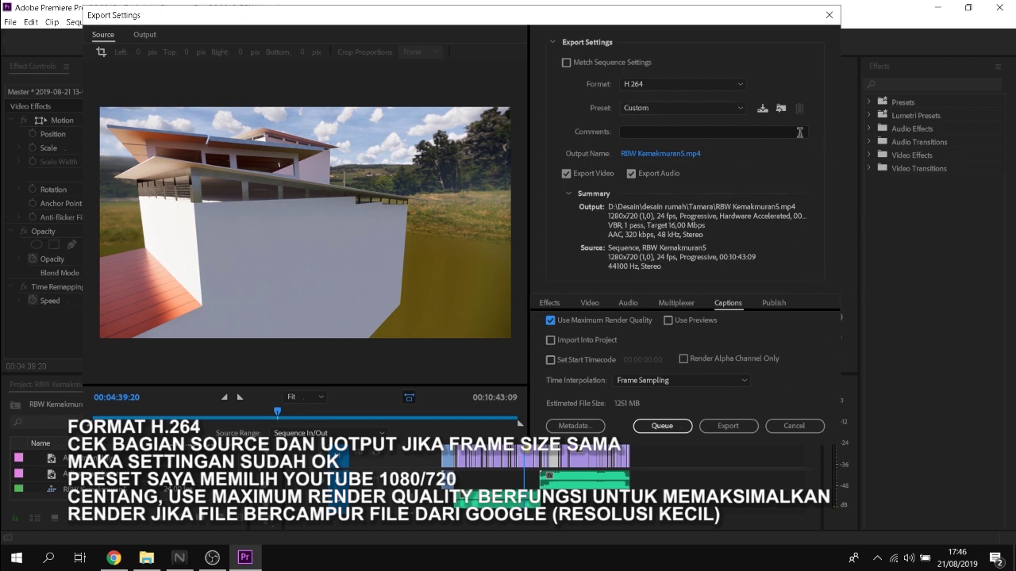
- Set the output to the Videos folder with the file name RBW Kemakmuran finish
{"action": "left_click", "coordinate": [666, 155]}
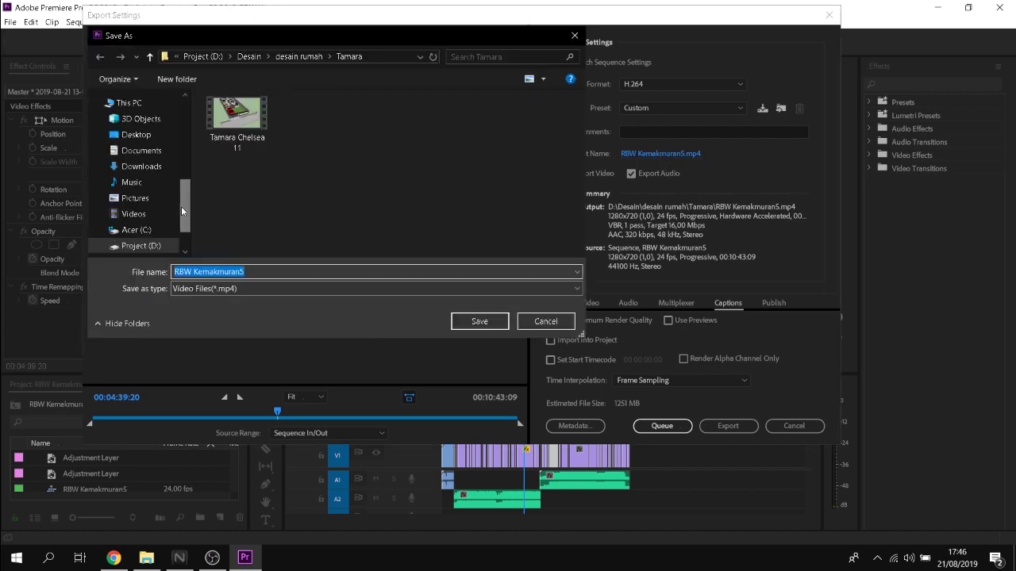
{"action": "left_click", "coordinate": [138, 218]}
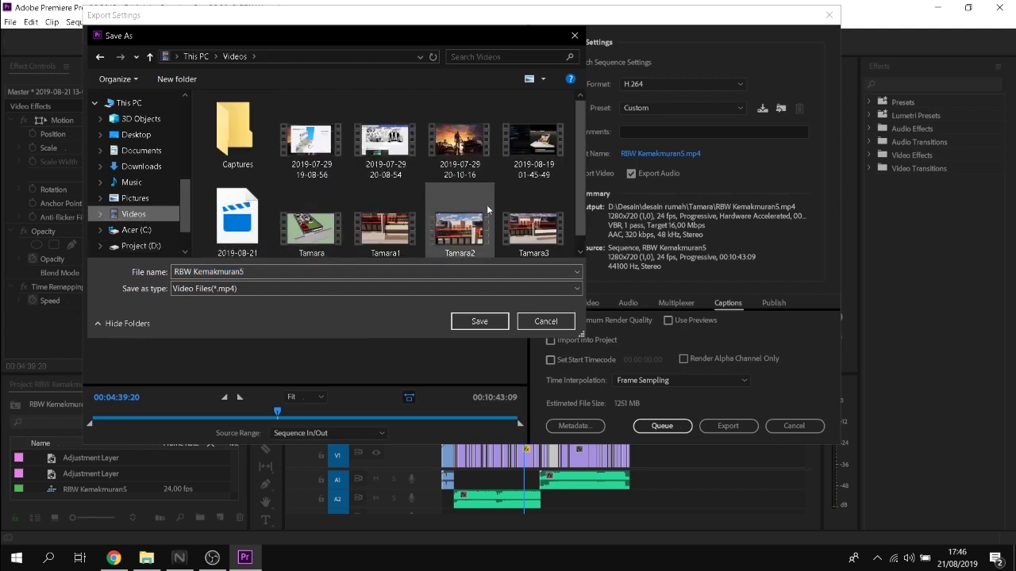
{"action": "scroll", "coordinate": [581, 182], "scroll_direction": "down", "scroll_amount": 1}
{"action": "scroll", "coordinate": [579, 224], "scroll_direction": "up", "scroll_amount": 1}
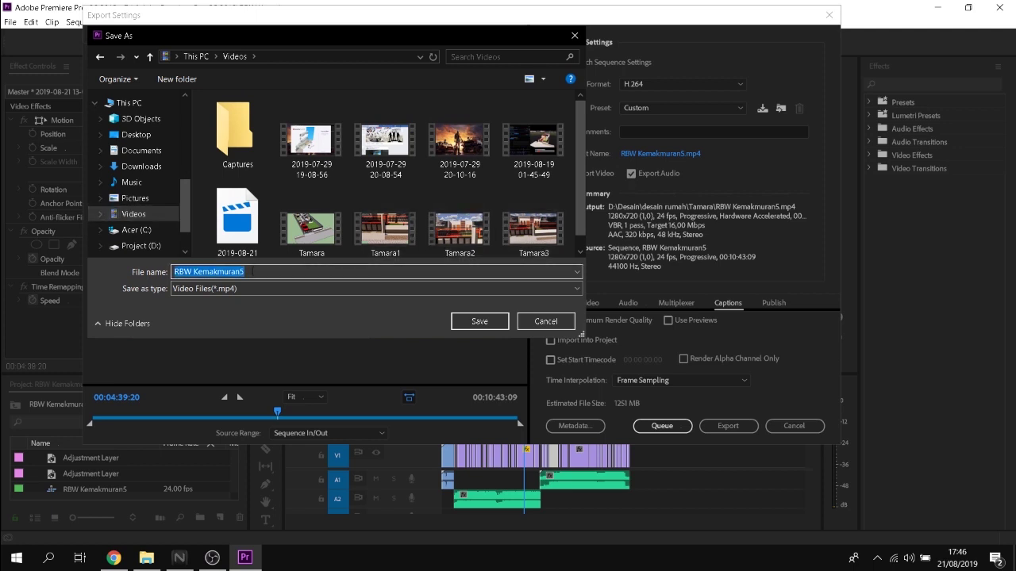
{"action": "left_click", "coordinate": [241, 272]}
{"action": "key", "text": "shift+Left"}
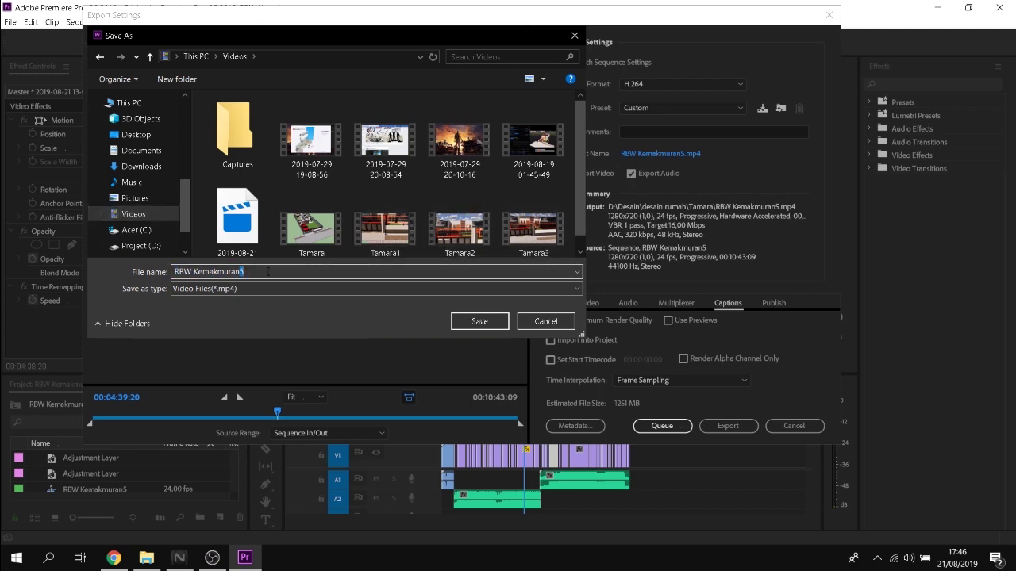
{"action": "type", "text": "rende"}
{"action": "key", "text": "BackSpace"}
{"action": "key", "text": "BackSpace"}
{"action": "key", "text": "BackSpace"}
{"action": "key", "text": "BackSpace"}
{"action": "key", "text": "BackSpace"}
{"action": "type", "text": "fi"}
{"action": "type", "text": "nish"}
{"action": "left_click", "coordinate": [479, 321]}
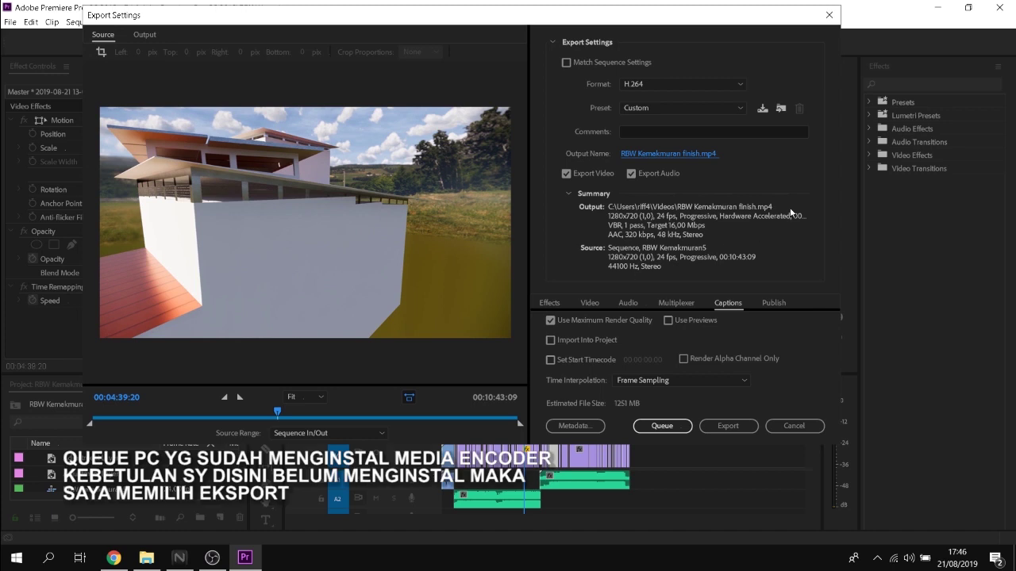
- Start the export and move the encoding progress window aside
{"action": "left_click", "coordinate": [728, 427]}
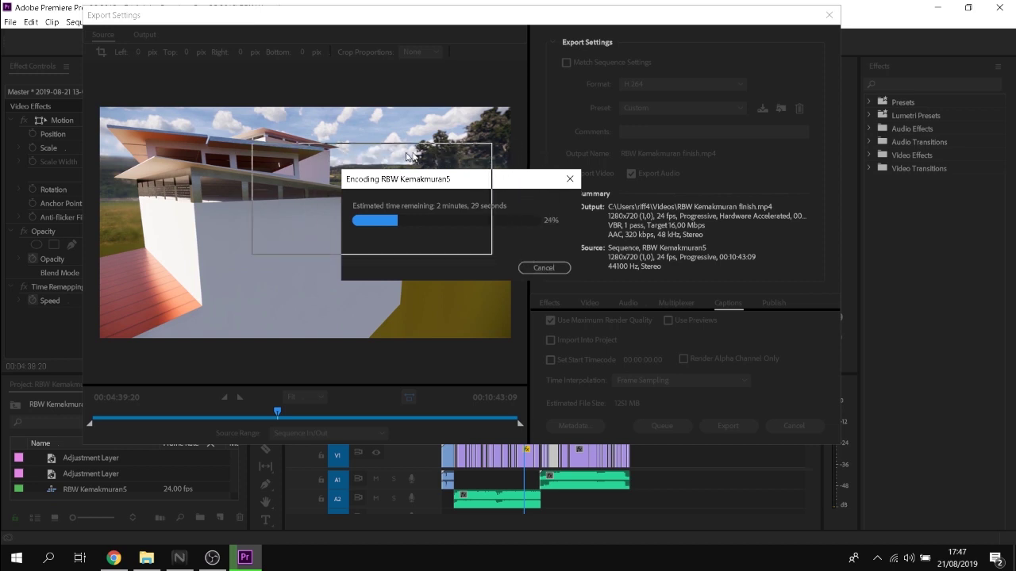
{"action": "left_click_drag", "start_coordinate": [501, 182], "coordinate": [361, 148]}
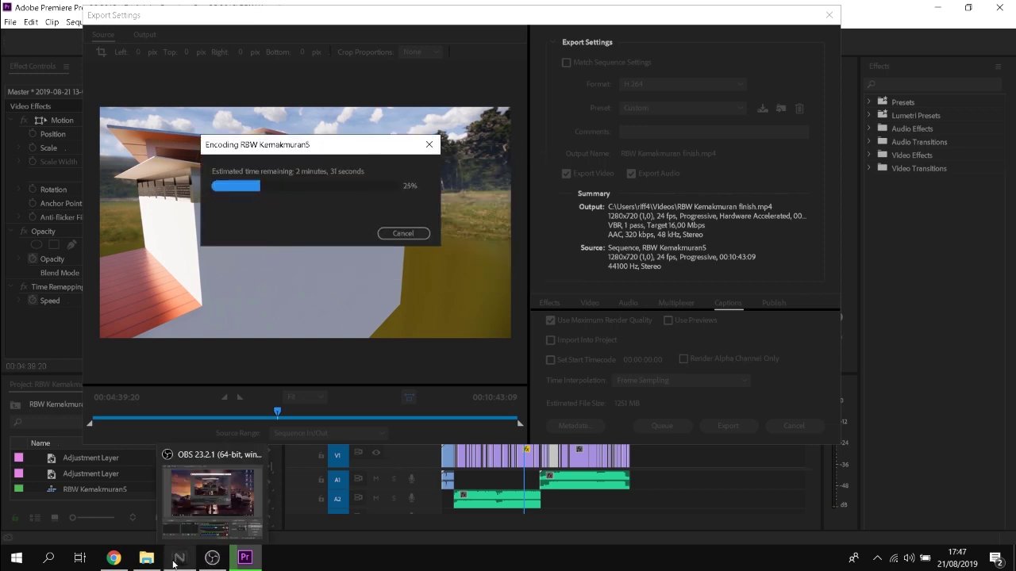
- Open Task Manager, review memory and C: disk performance, then view Premiere's process usage
{"action": "right_click", "coordinate": [374, 565]}
{"action": "left_click", "coordinate": [482, 503]}
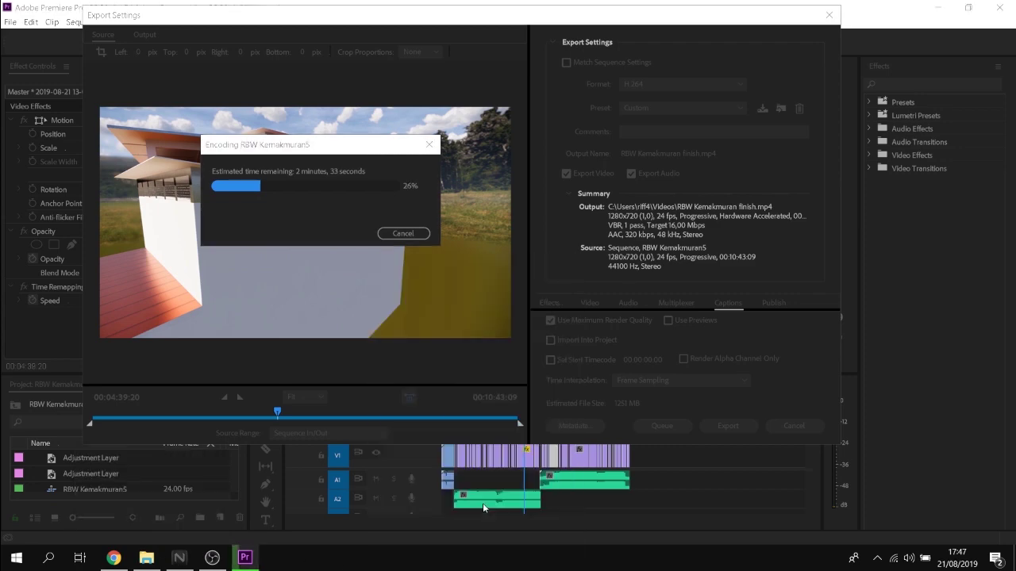
{"action": "left_click_drag", "start_coordinate": [464, 32], "coordinate": [729, 41]}
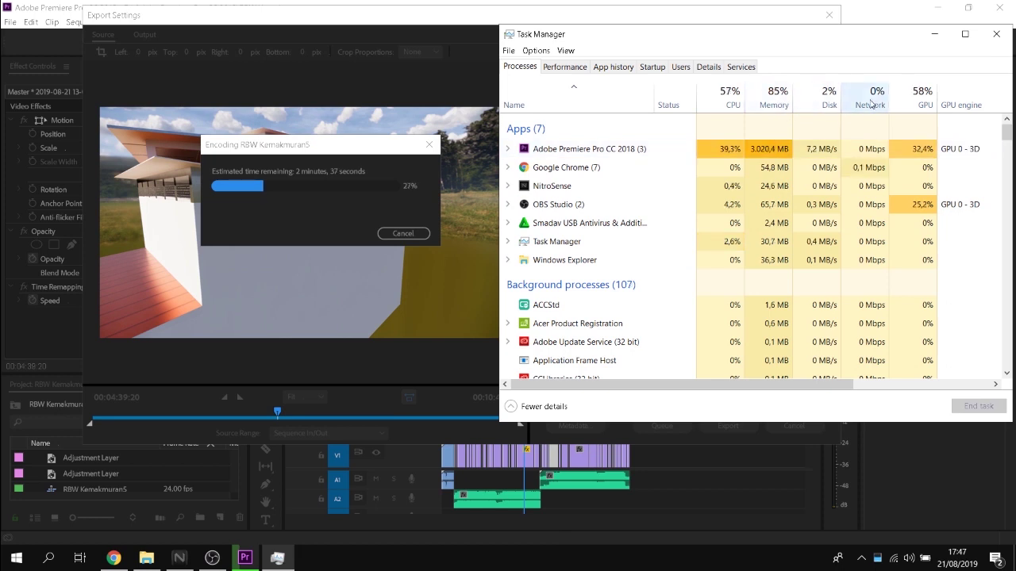
{"action": "left_click", "coordinate": [564, 67]}
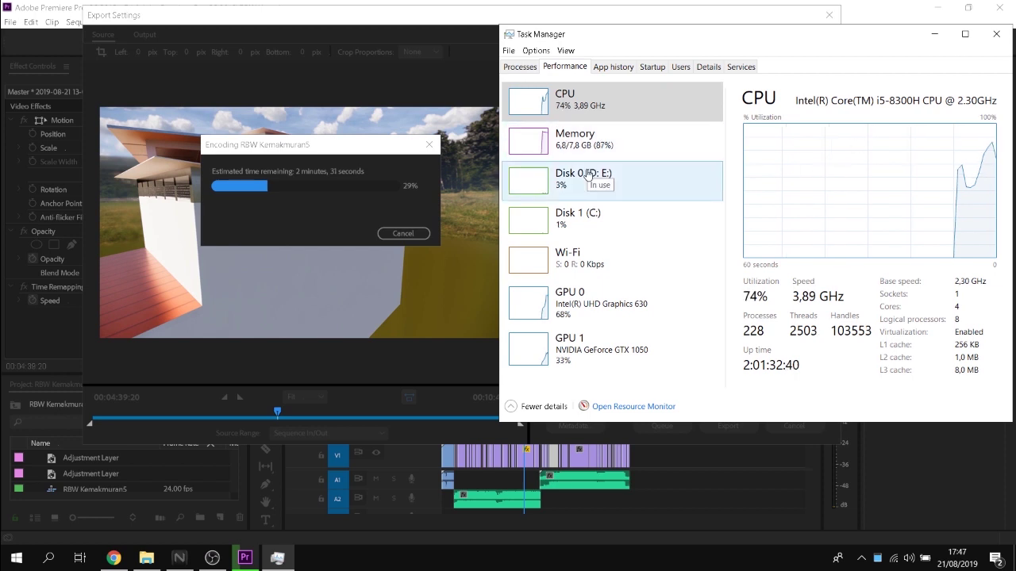
{"action": "left_click", "coordinate": [591, 143]}
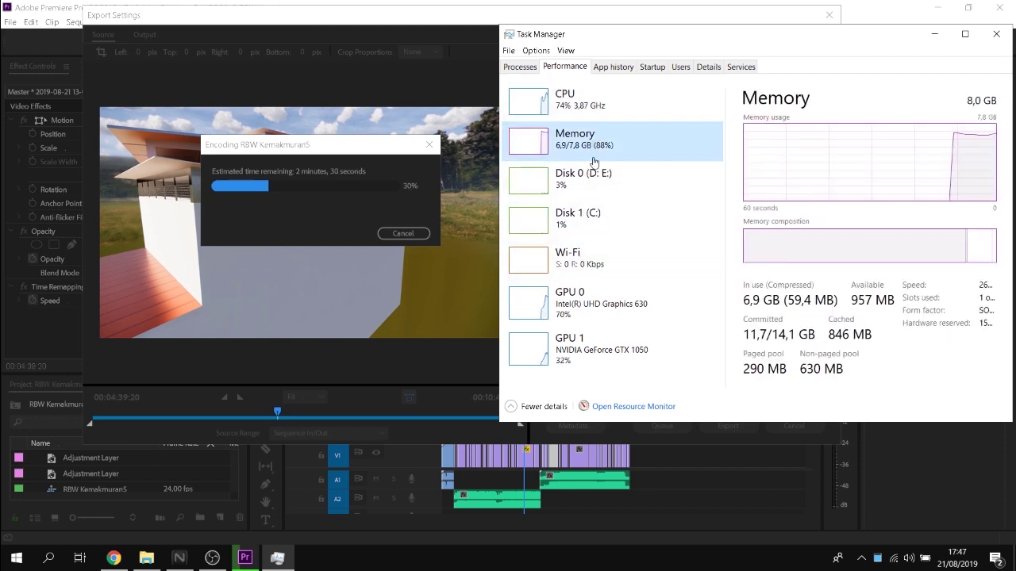
{"action": "left_click", "coordinate": [579, 218]}
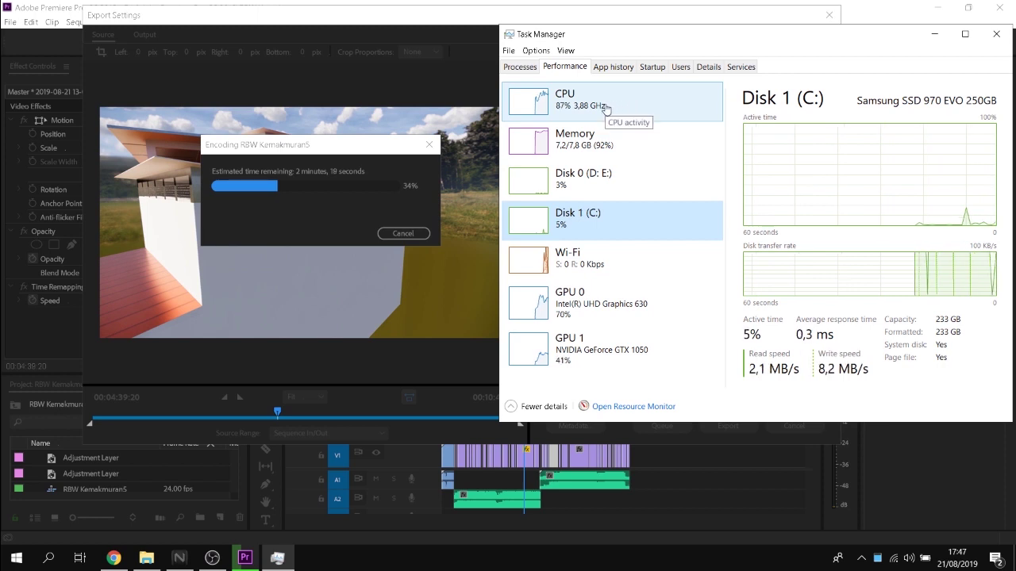
{"action": "left_click", "coordinate": [520, 66]}
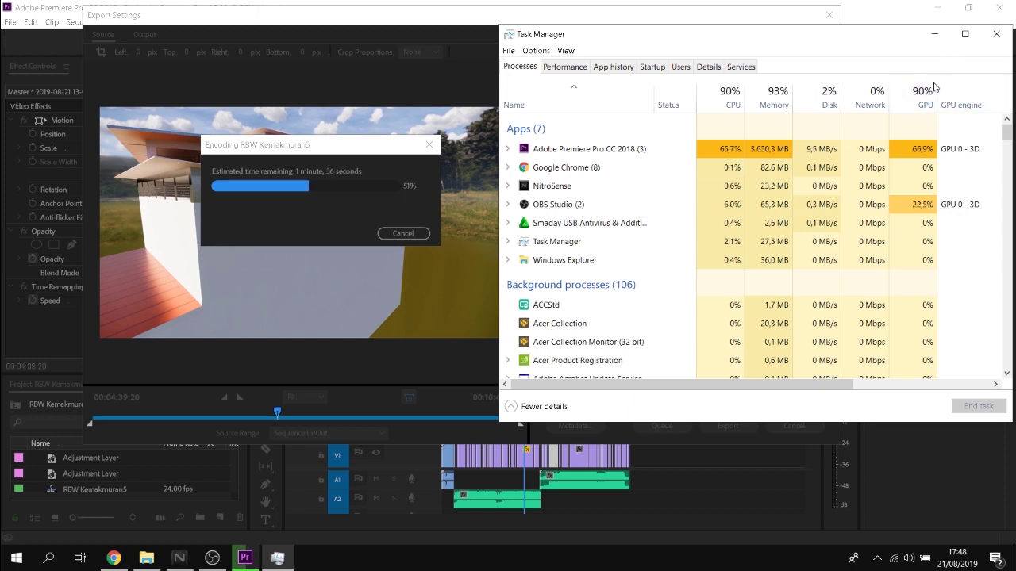
- Alternate between the Intel UHD Graphics 630 and NVIDIA GeForce GTX 1050 load graphs during encoding
{"action": "left_click", "coordinate": [579, 70]}
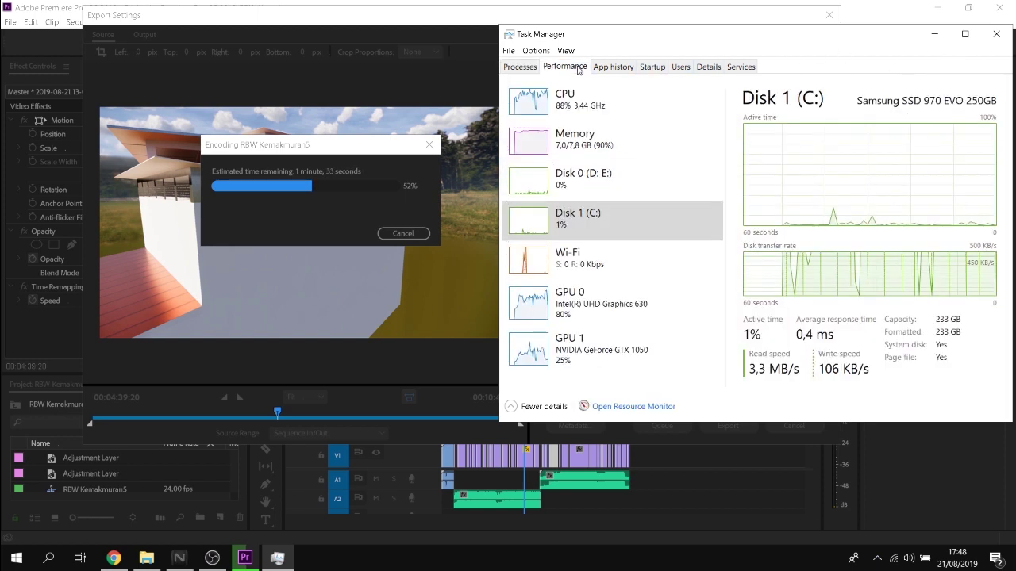
{"action": "left_click", "coordinate": [595, 361]}
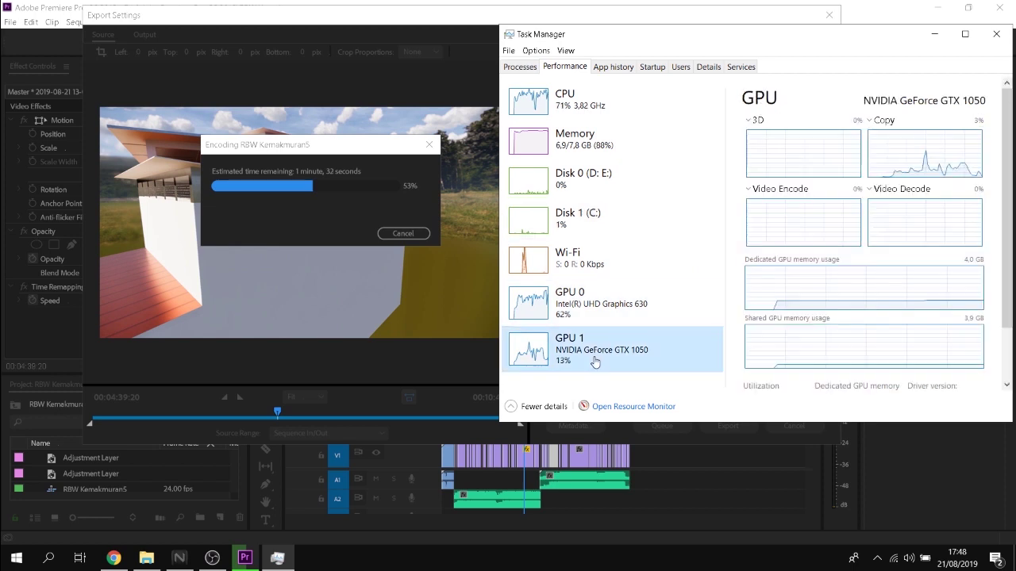
{"action": "left_click", "coordinate": [597, 312]}
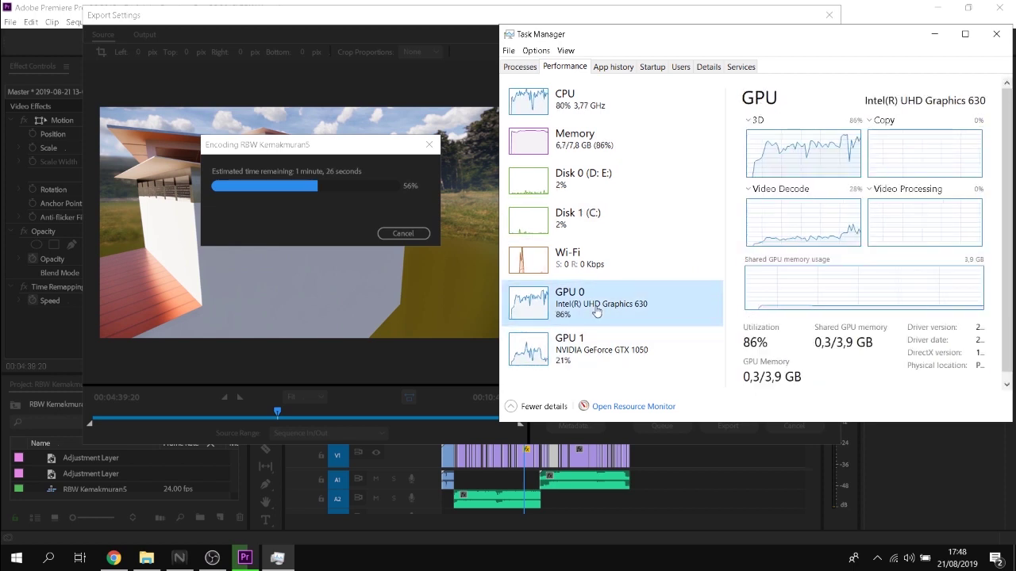
{"action": "left_click", "coordinate": [592, 347]}
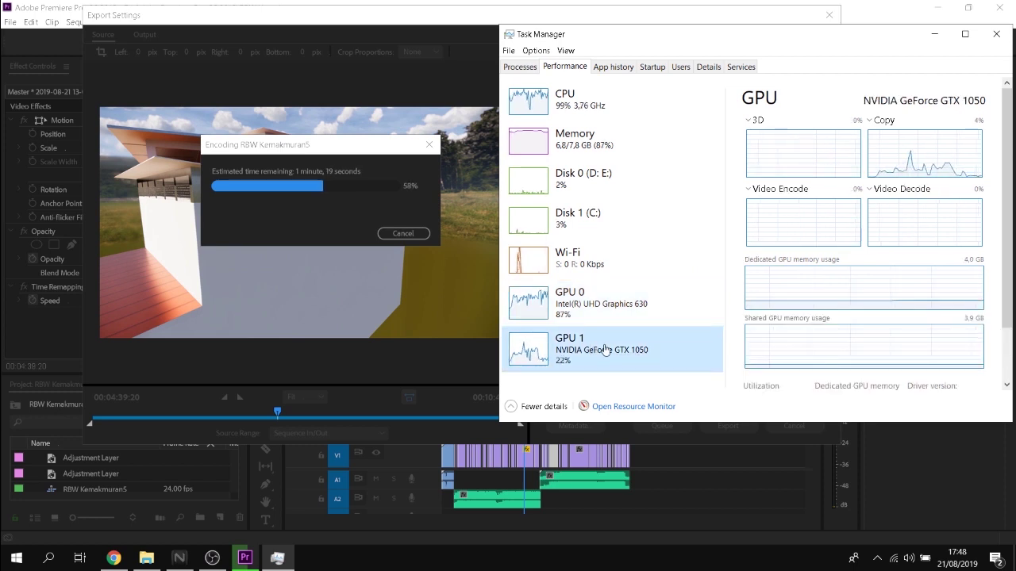
{"action": "left_click", "coordinate": [633, 316]}
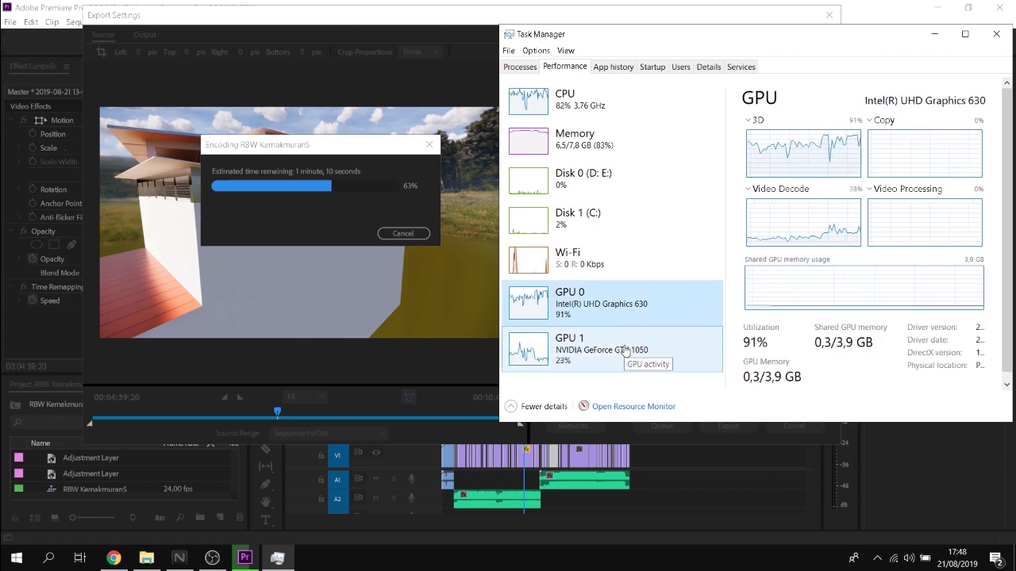
{"action": "left_click", "coordinate": [625, 352]}
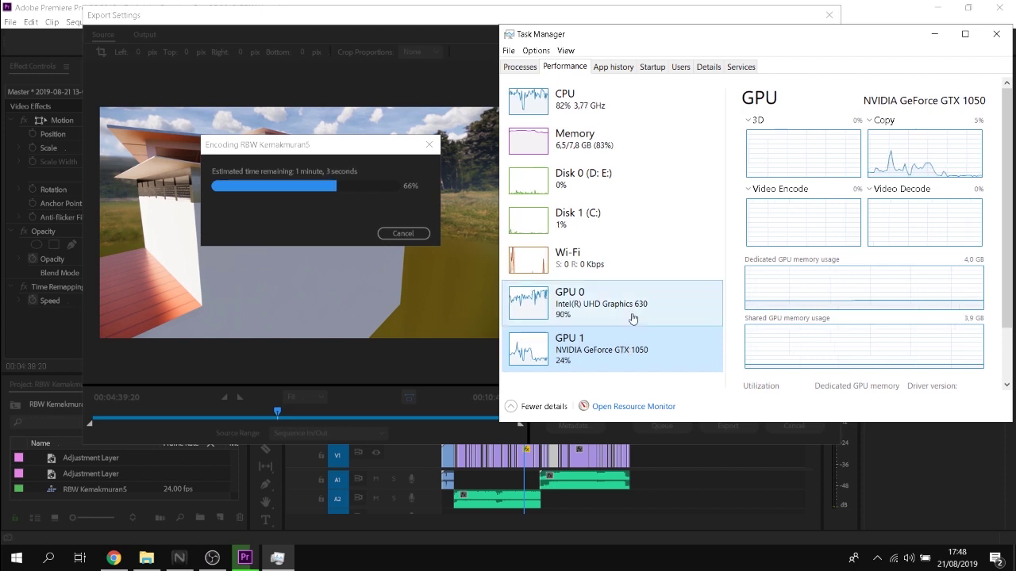
{"action": "left_click", "coordinate": [632, 312]}
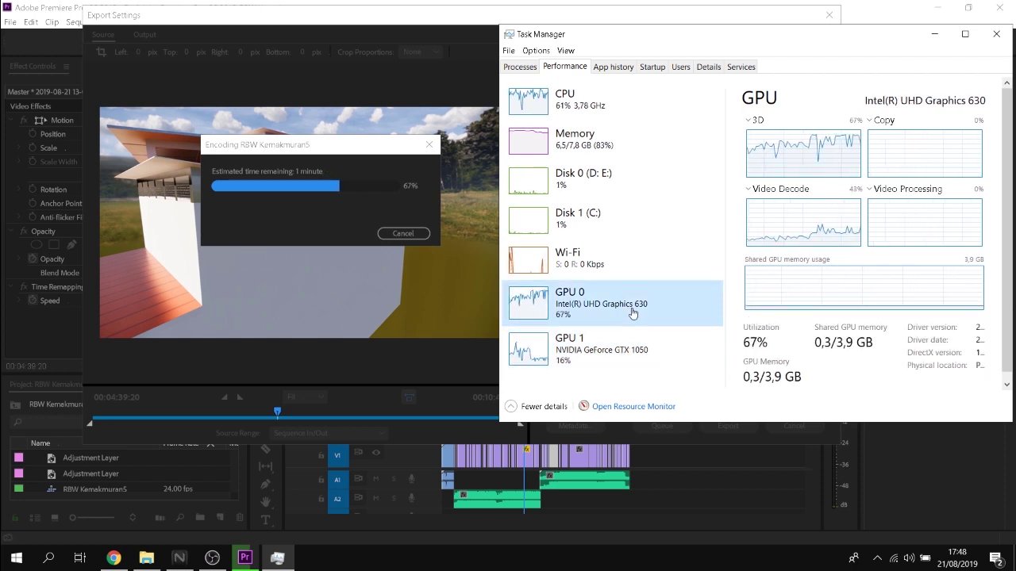
{"action": "left_click", "coordinate": [623, 347]}
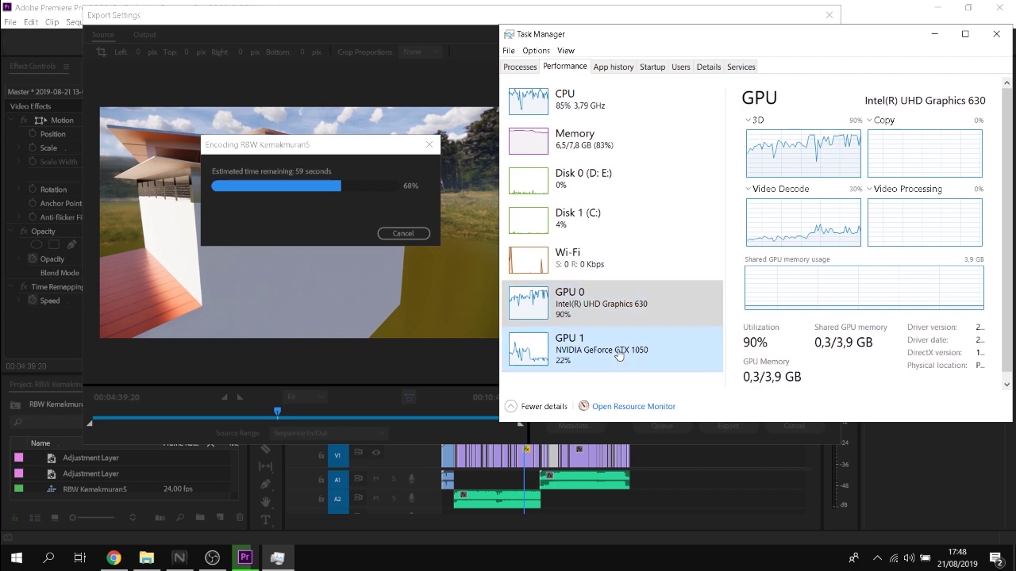
{"action": "left_click", "coordinate": [684, 137]}
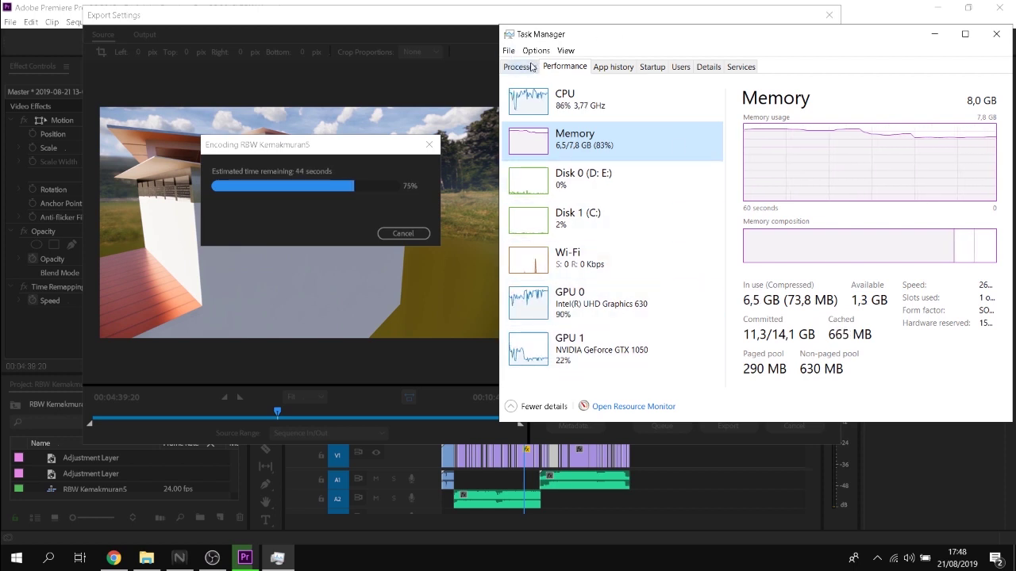
{"action": "left_click", "coordinate": [591, 346]}
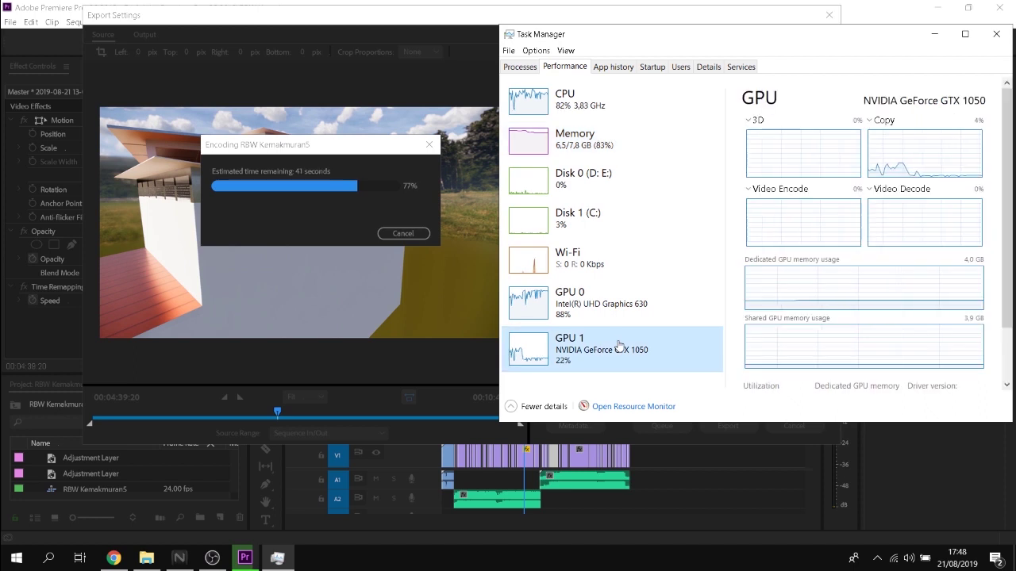
{"action": "left_click", "coordinate": [617, 301]}
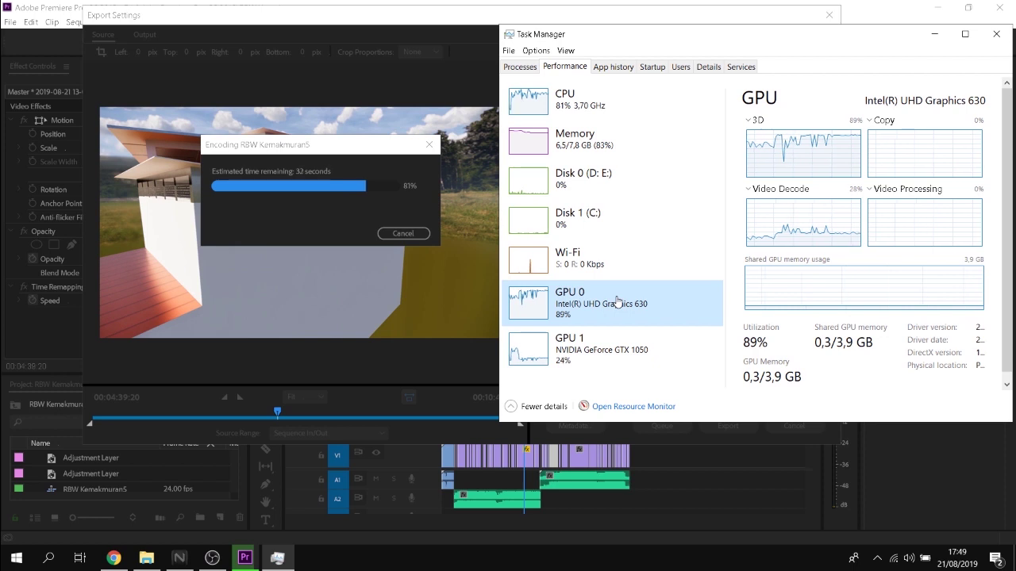
{"action": "left_click", "coordinate": [610, 358]}
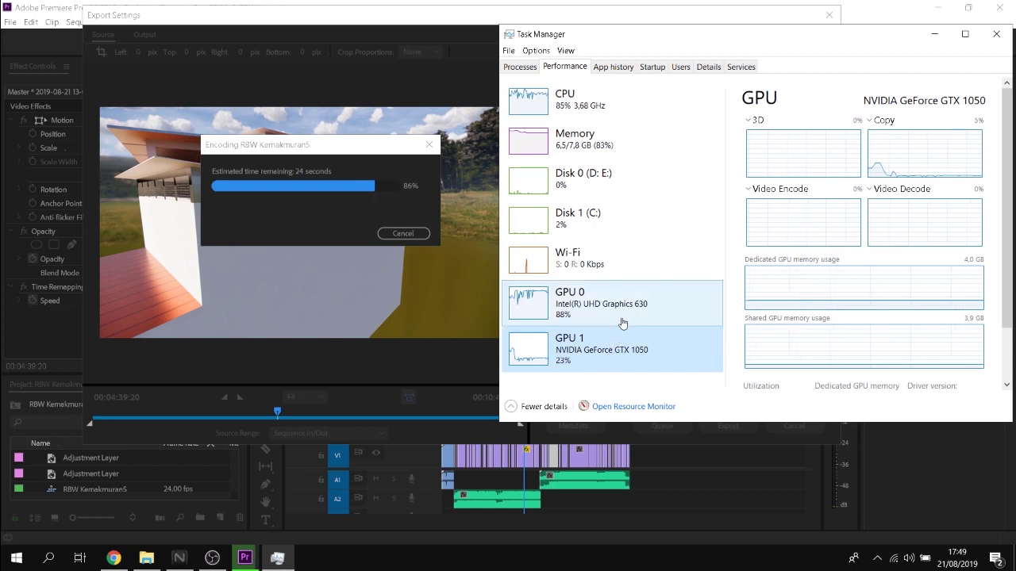
{"action": "left_click", "coordinate": [624, 320]}
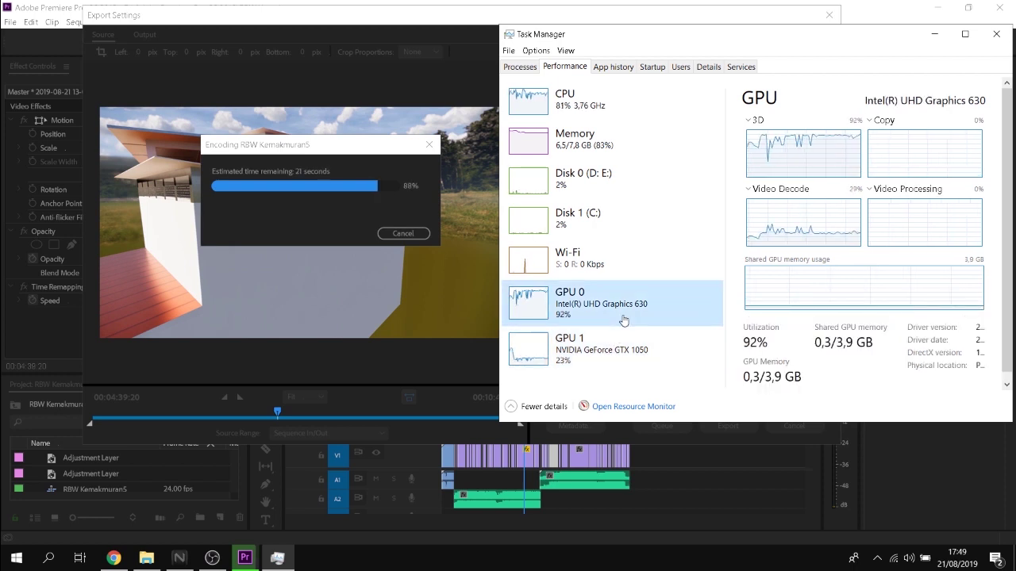
- Close Task Manager and launch Freemake Video Converter
{"action": "left_click", "coordinate": [521, 69]}
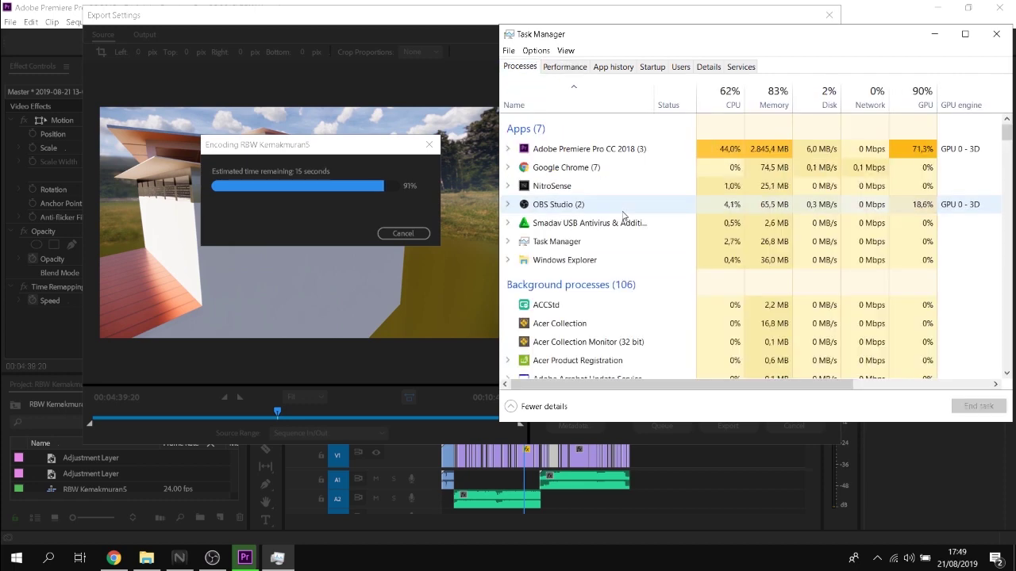
{"action": "left_click", "coordinate": [997, 34]}
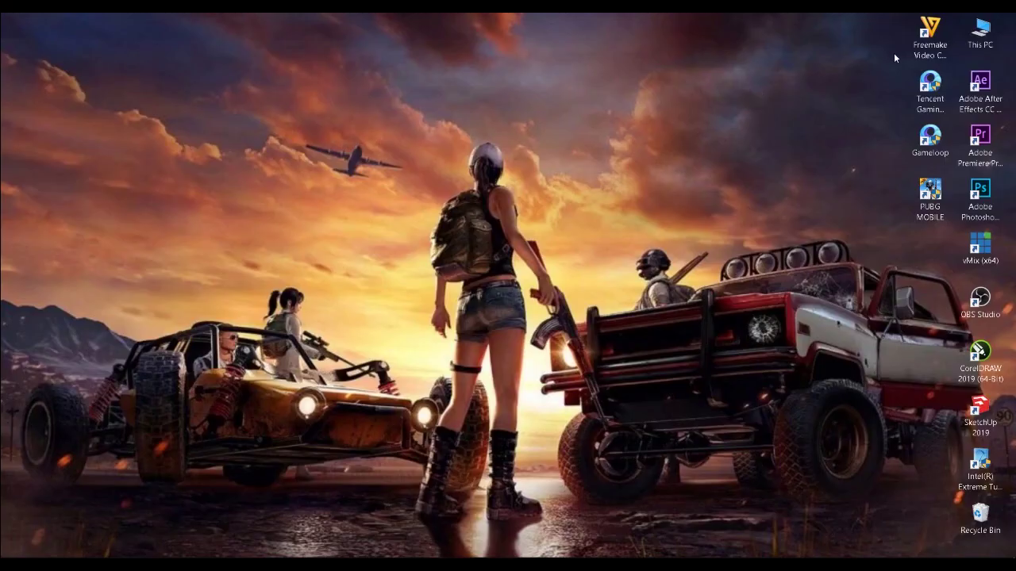
{"action": "double_click", "coordinate": [921, 32]}
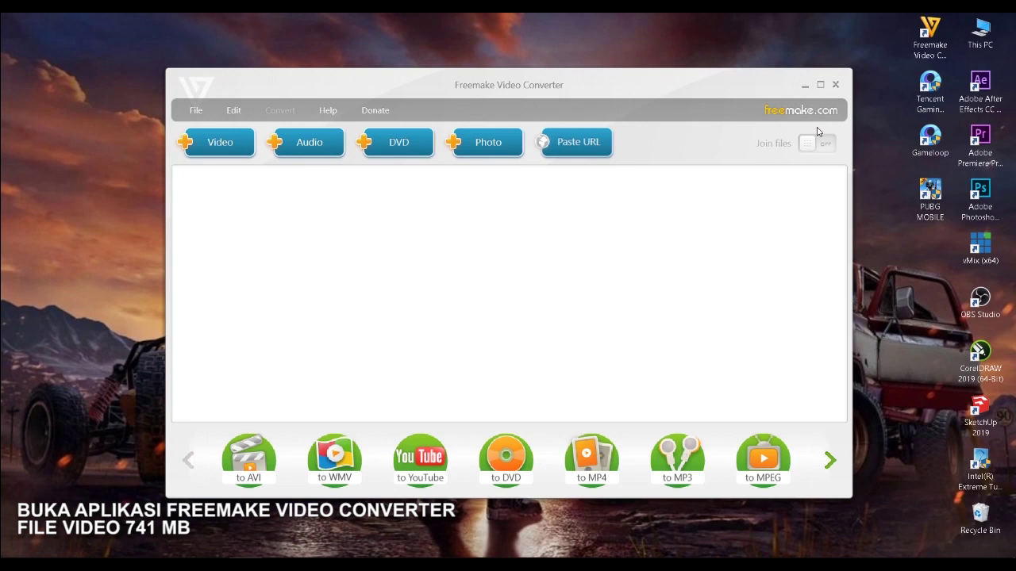
- Check the 741 MB size of RBW Kemakmuran finish, then add it to the conversion list
{"action": "left_click", "coordinate": [222, 141]}
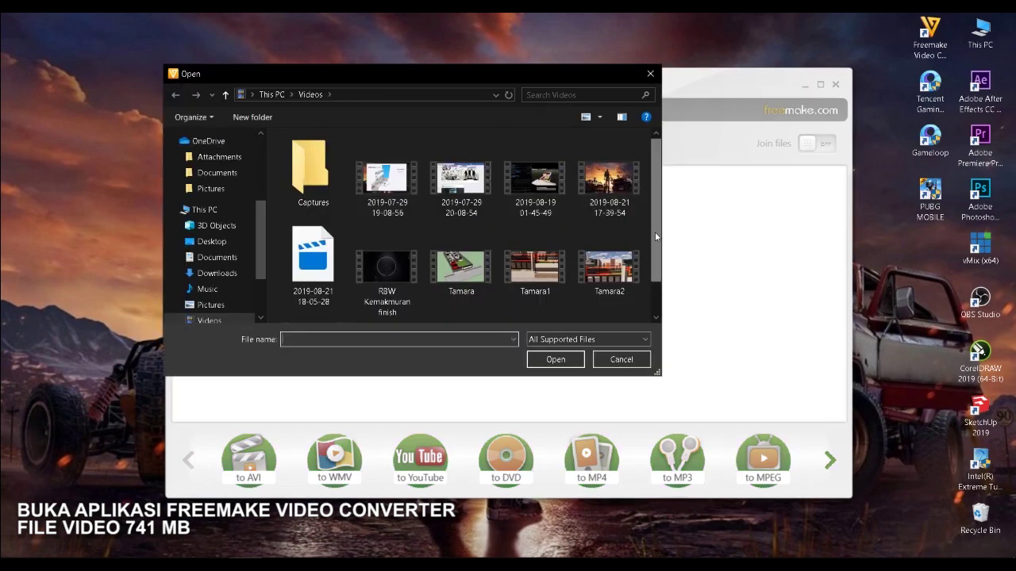
{"action": "scroll", "coordinate": [657, 250], "scroll_direction": "down", "scroll_amount": 1}
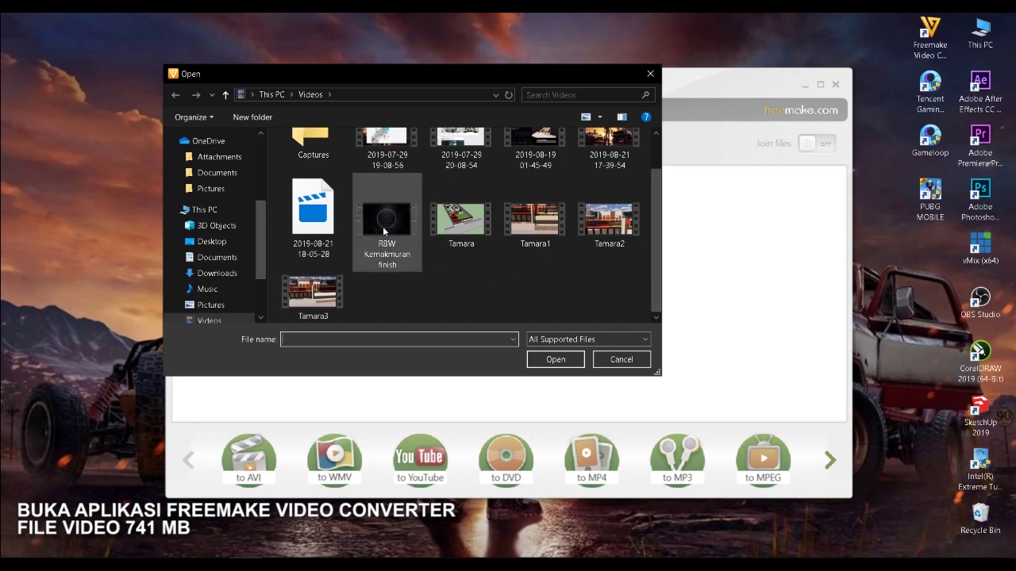
{"action": "mouse_move", "coordinate": [384, 231]}
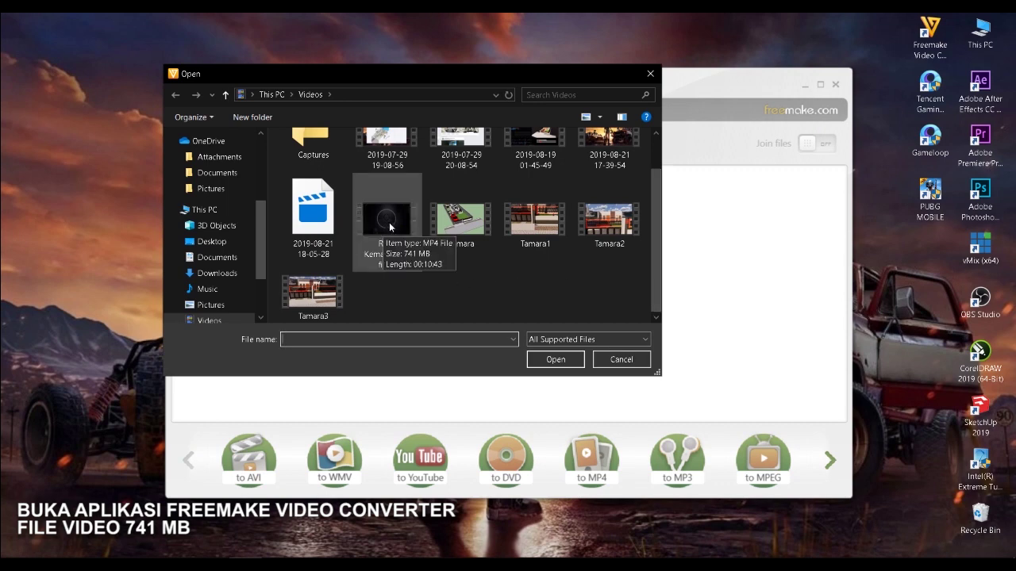
{"action": "left_click", "coordinate": [389, 222]}
{"action": "right_click", "coordinate": [389, 222]}
{"action": "left_click", "coordinate": [435, 521]}
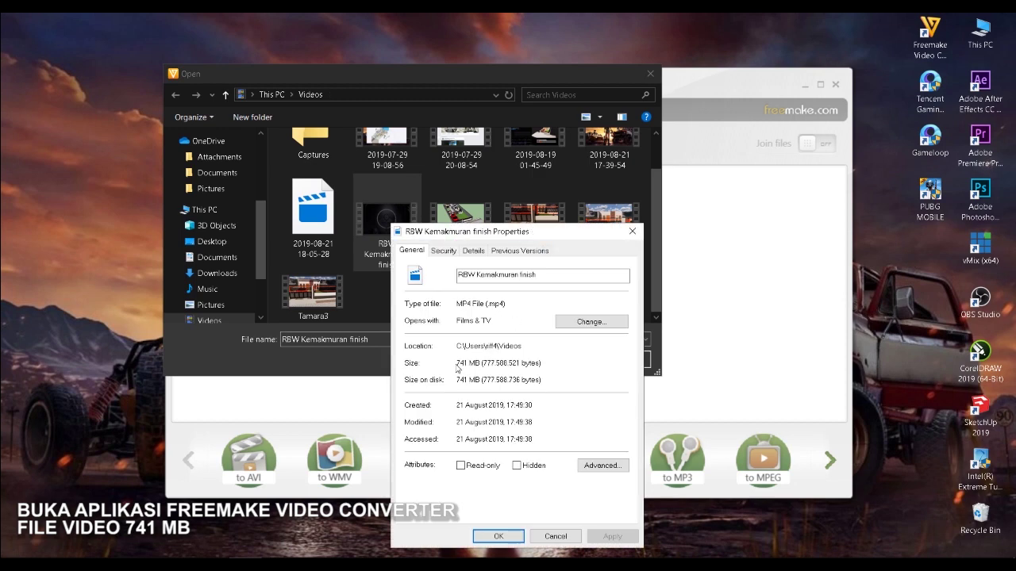
{"action": "left_click", "coordinate": [559, 537]}
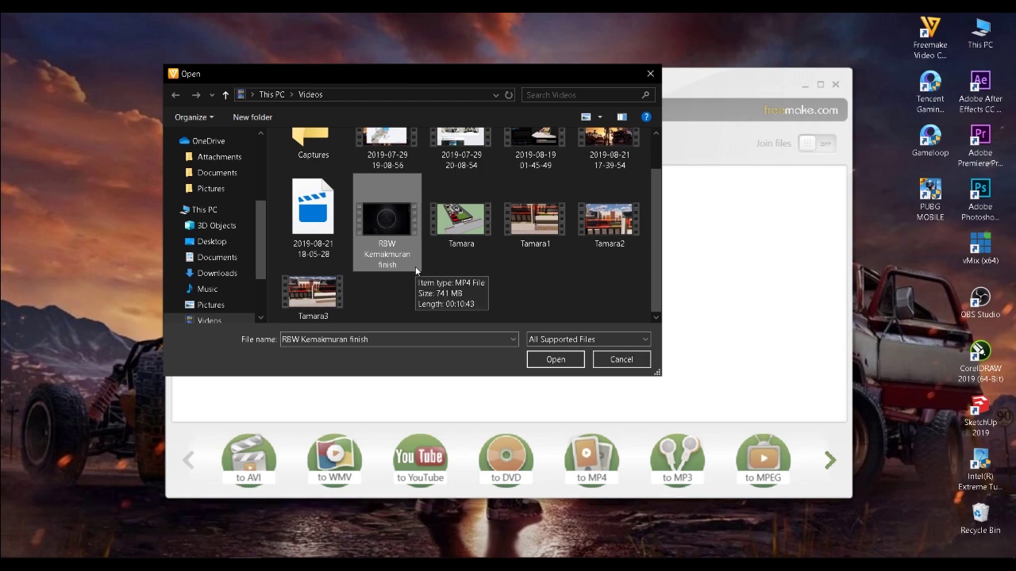
{"action": "double_click", "coordinate": [402, 237]}
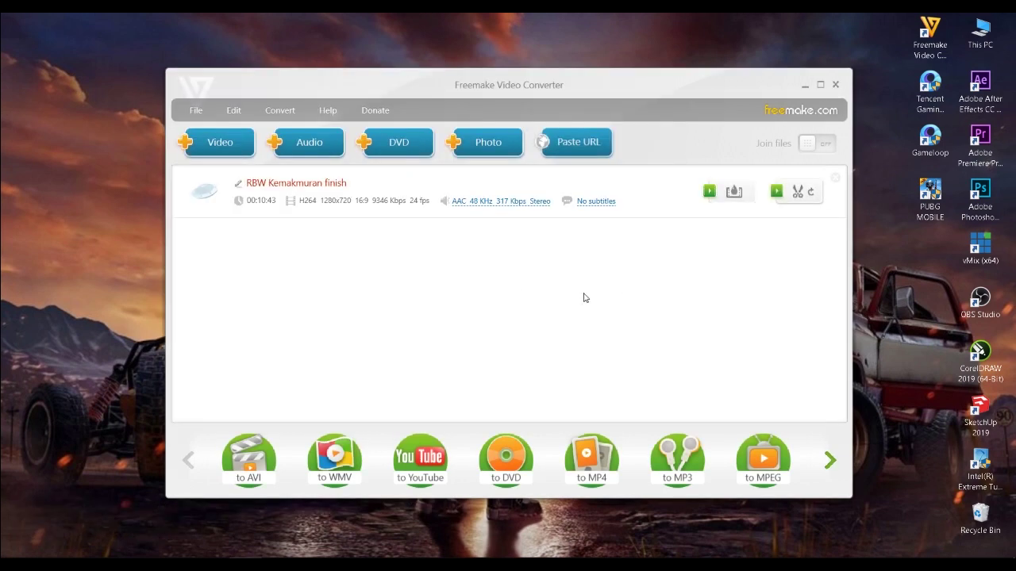
- Browse the output format bar forward and back to the first set of formats
{"action": "left_click", "coordinate": [830, 462]}
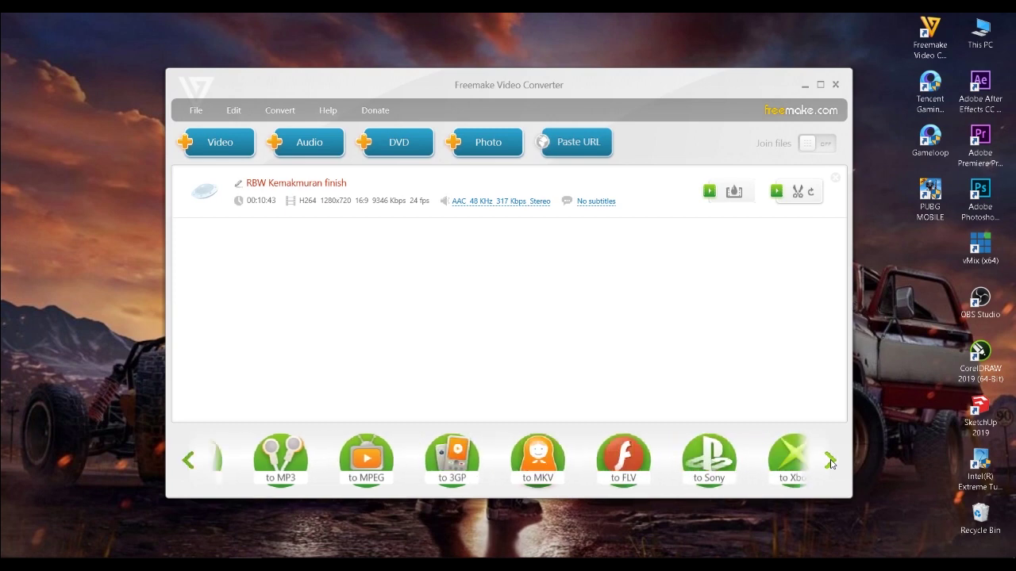
{"action": "left_click", "coordinate": [829, 462]}
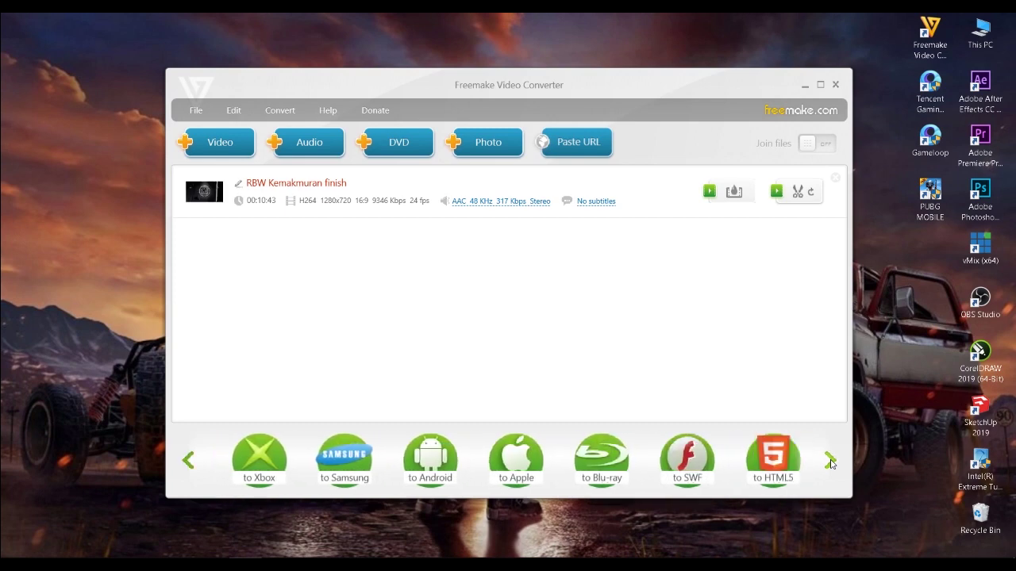
{"action": "left_click", "coordinate": [189, 464]}
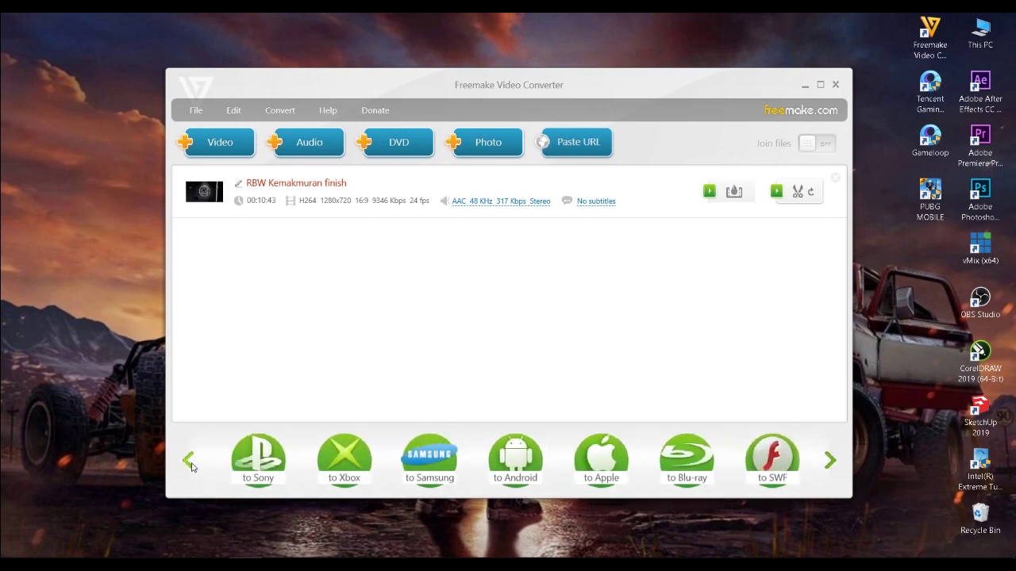
{"action": "left_click", "coordinate": [190, 463]}
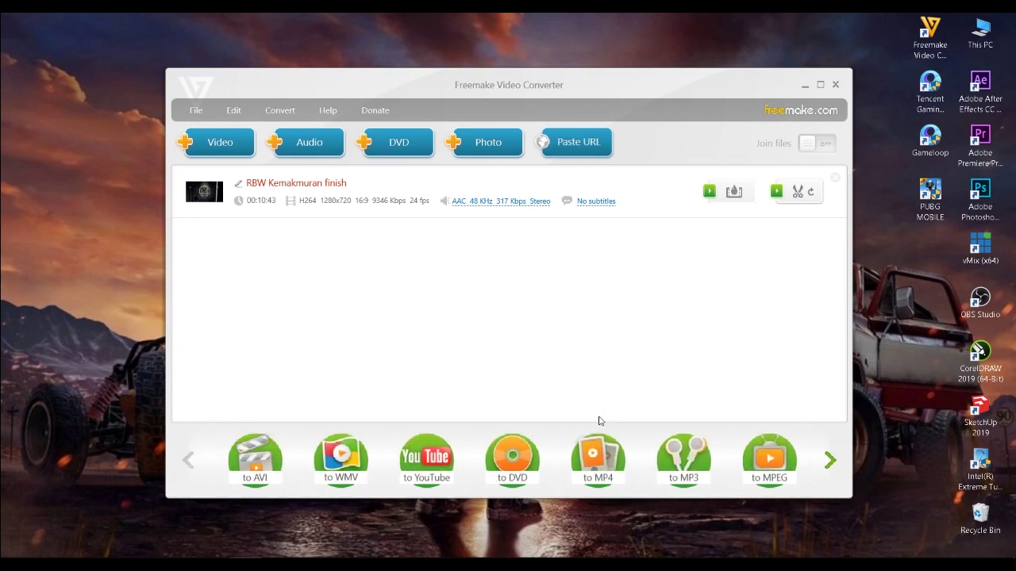
- Edit the MP4 preset to include audio and Original frame size, then start converting
{"action": "left_click", "coordinate": [595, 464]}
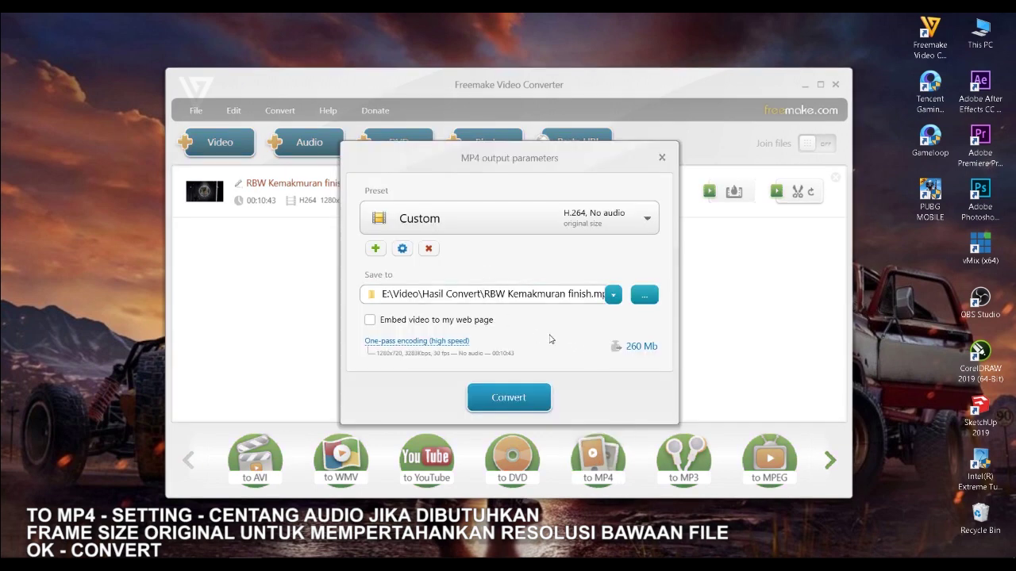
{"action": "left_click", "coordinate": [402, 248]}
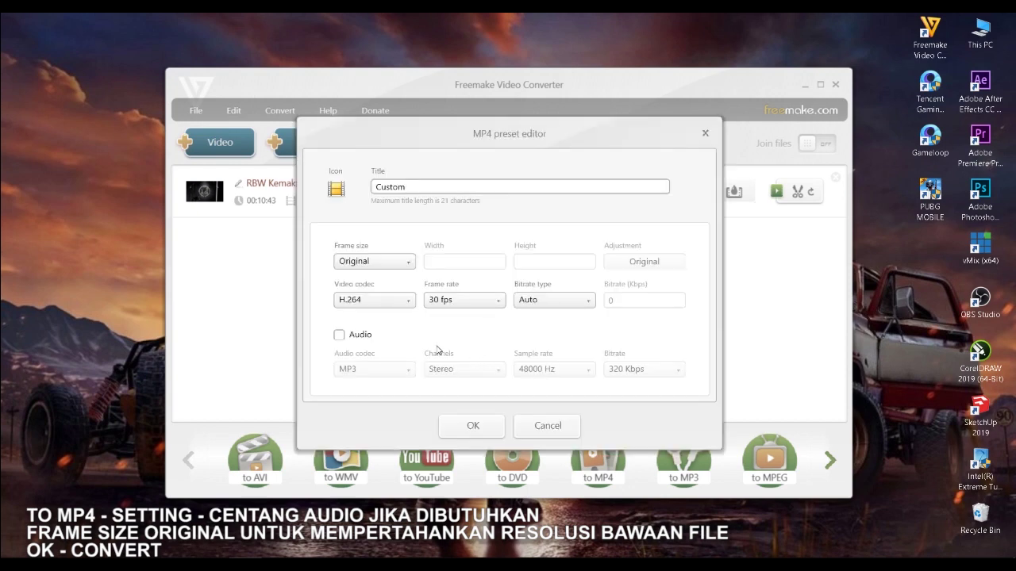
{"action": "left_click", "coordinate": [362, 334]}
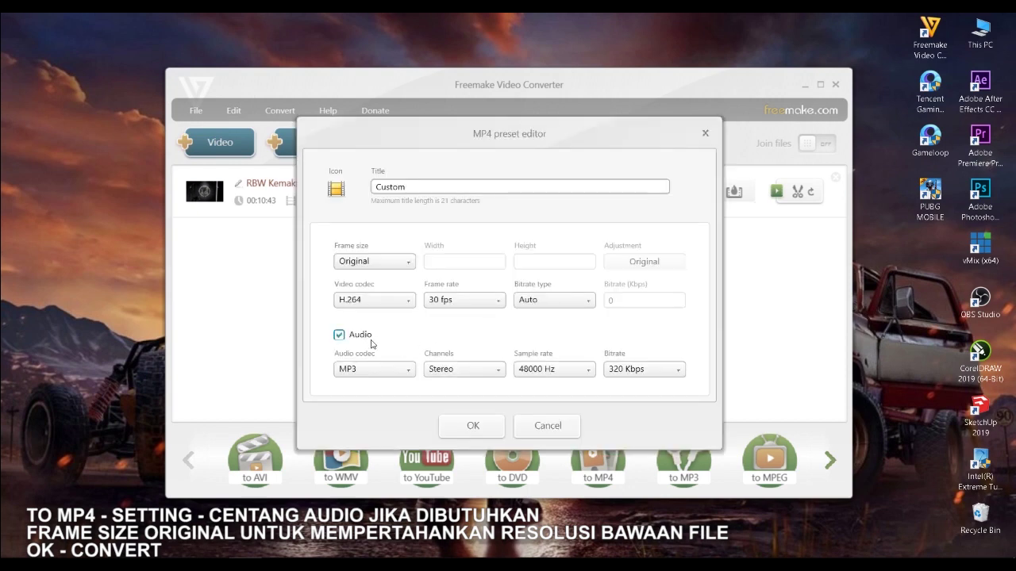
{"action": "left_click", "coordinate": [407, 262]}
{"action": "left_click", "coordinate": [379, 298]}
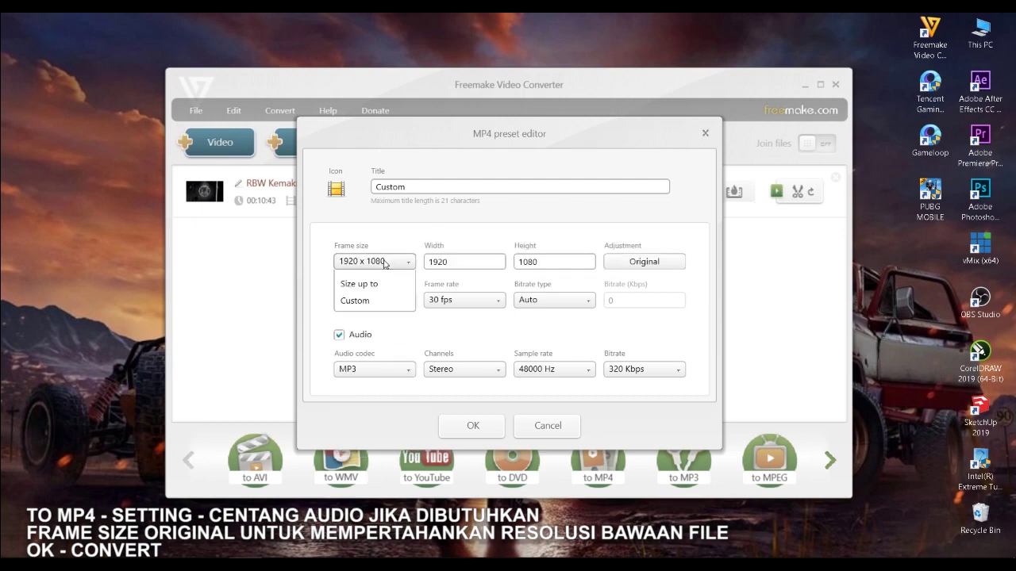
{"action": "left_click", "coordinate": [379, 313]}
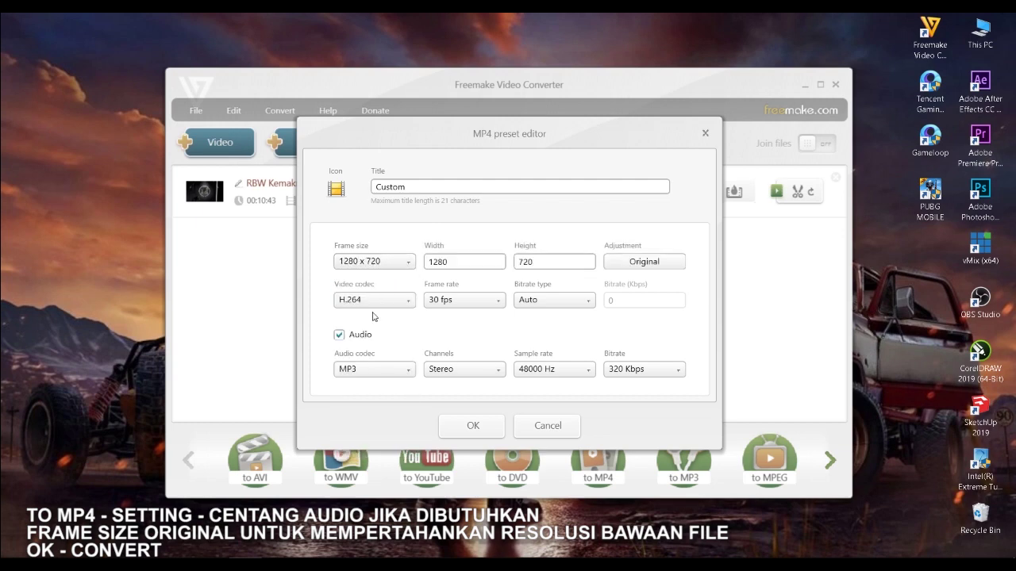
{"action": "left_click", "coordinate": [380, 265]}
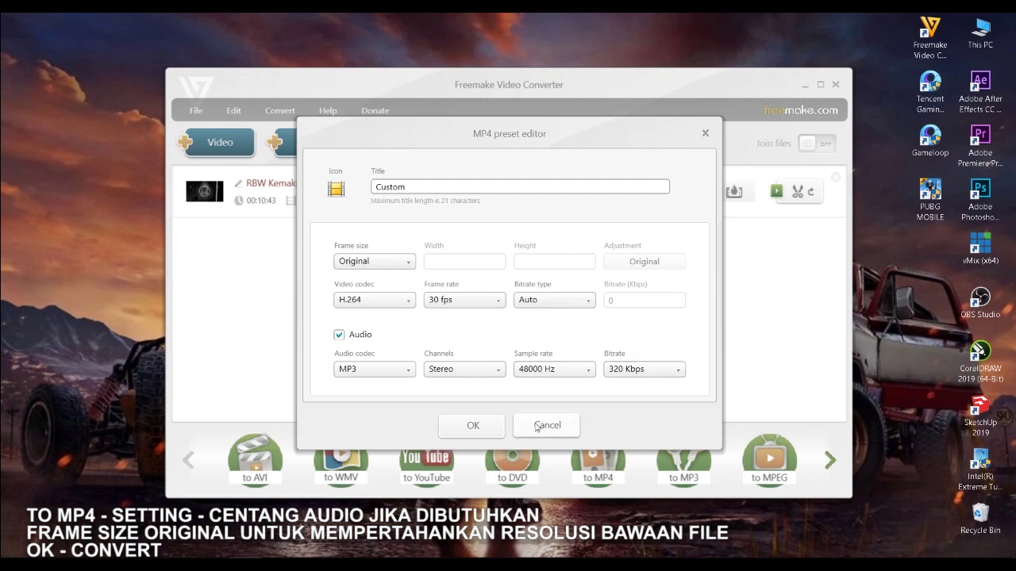
{"action": "left_click", "coordinate": [473, 426]}
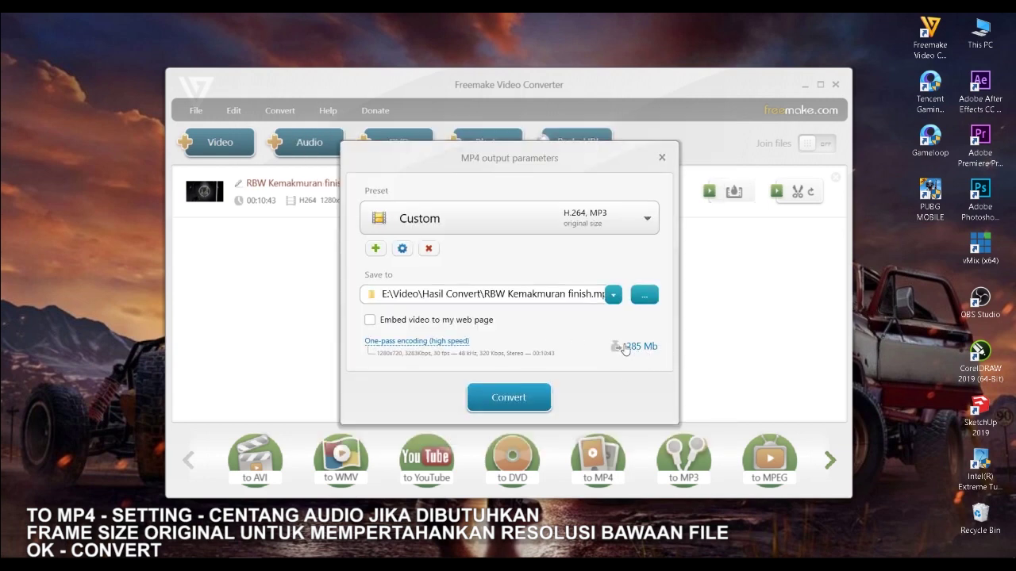
{"action": "left_click", "coordinate": [523, 400]}
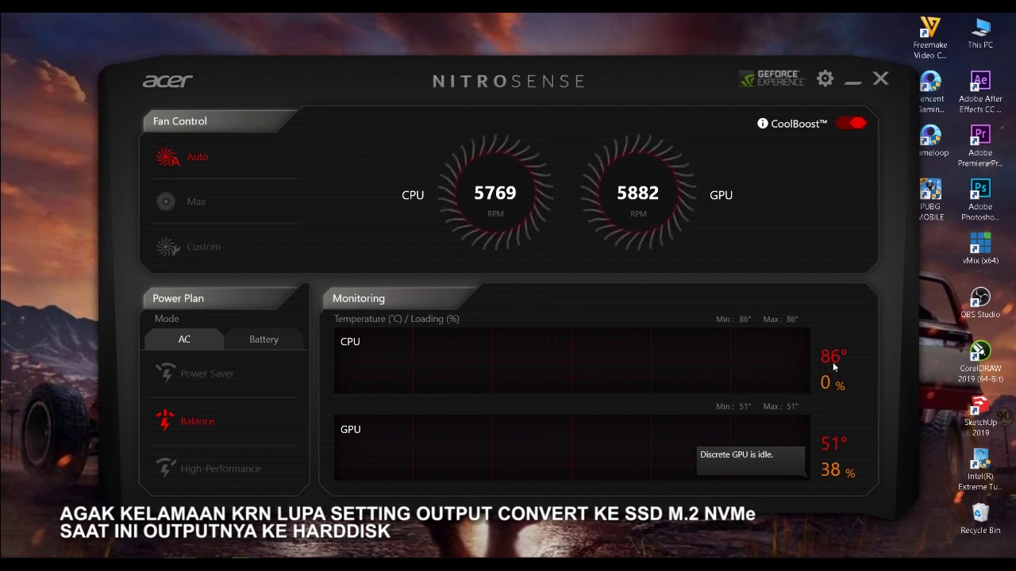
- Set NitroSense fans to Max and arrange it beside Freemake's progress until conversion completes
{"action": "left_click", "coordinate": [196, 201]}
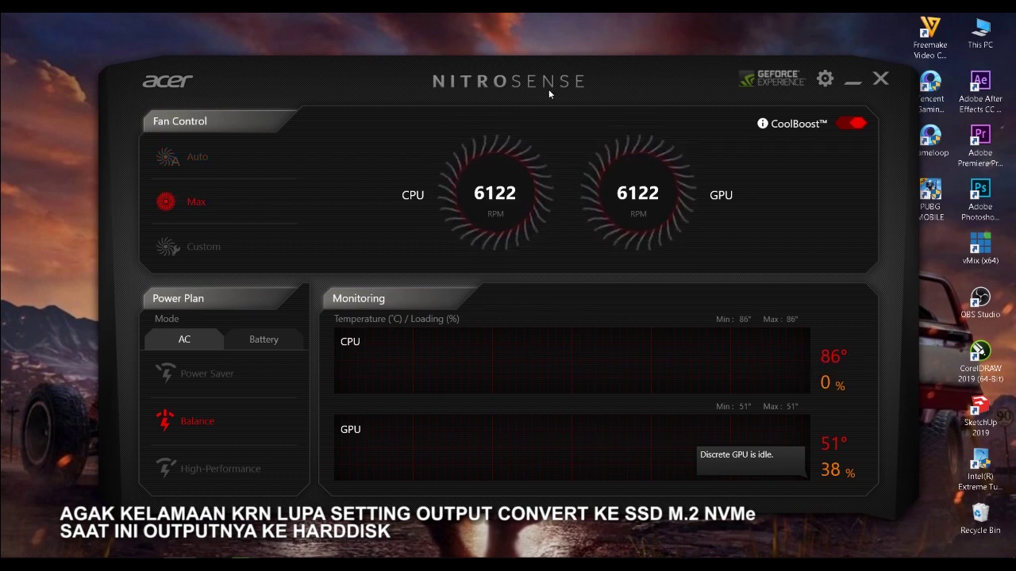
{"action": "left_click_drag", "start_coordinate": [587, 69], "coordinate": [675, 47]}
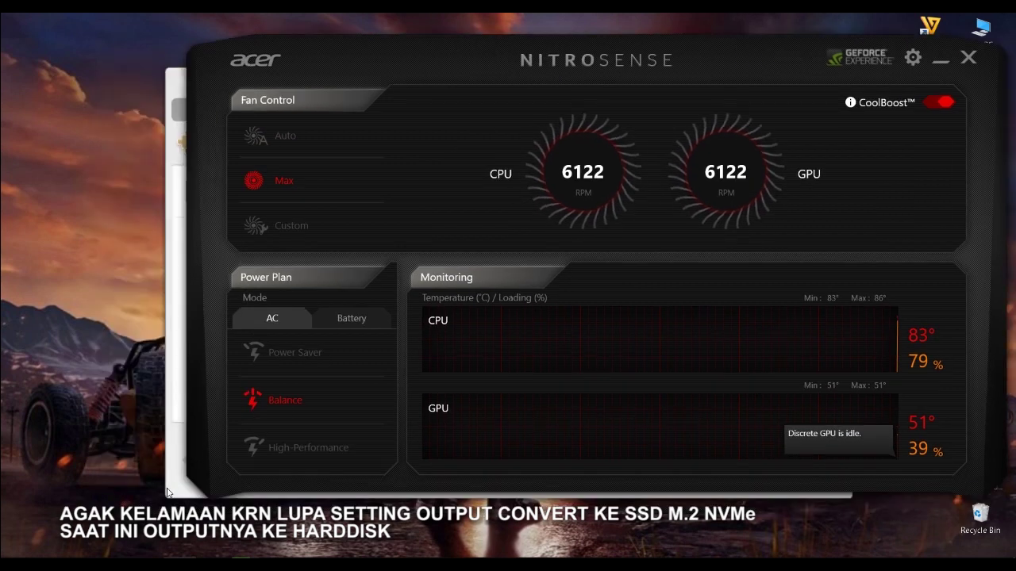
{"action": "left_click", "coordinate": [176, 449]}
{"action": "left_click_drag", "start_coordinate": [534, 190], "coordinate": [326, 142]}
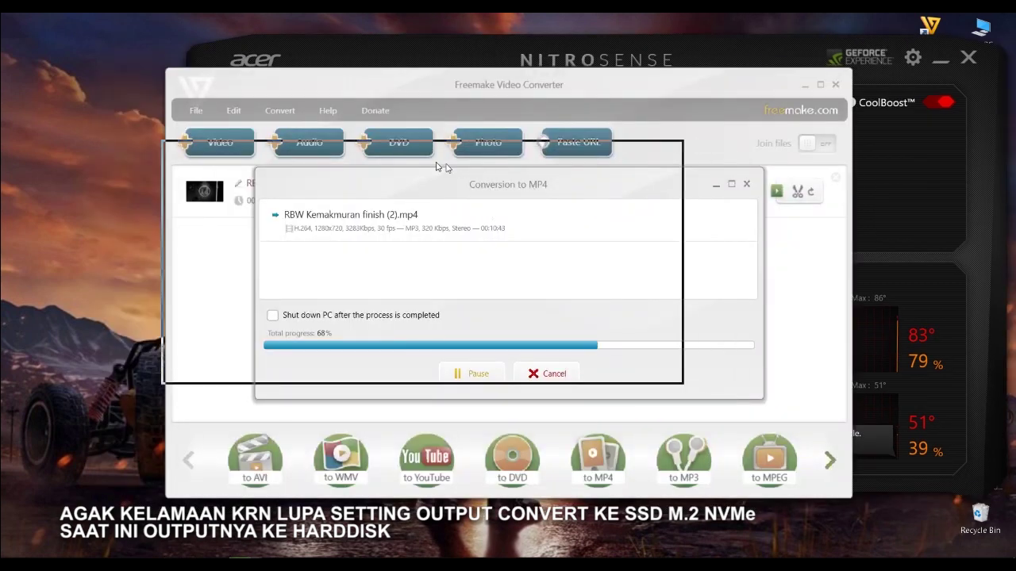
{"action": "left_click", "coordinate": [639, 48]}
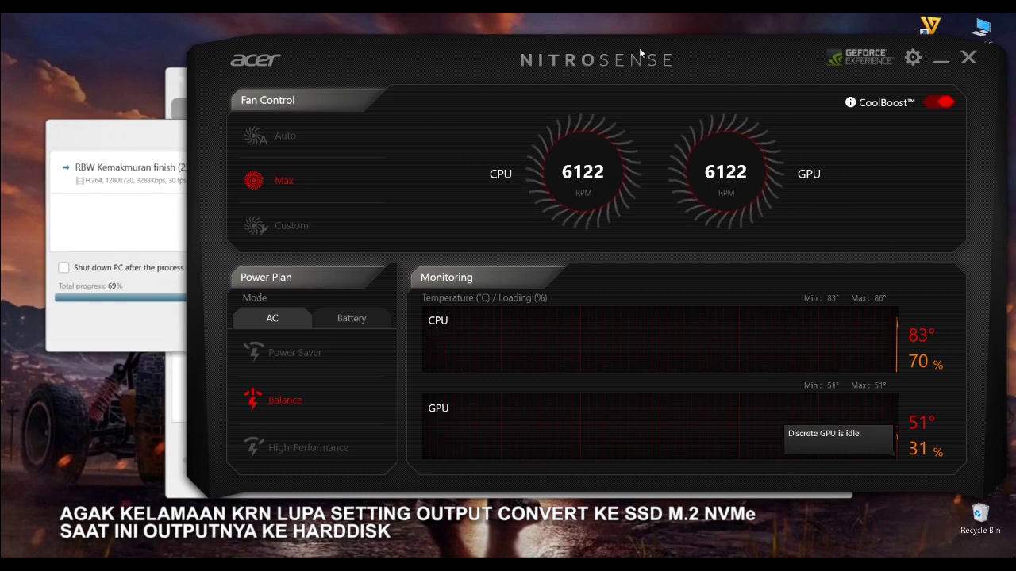
{"action": "left_click_drag", "start_coordinate": [697, 36], "coordinate": [852, 36]}
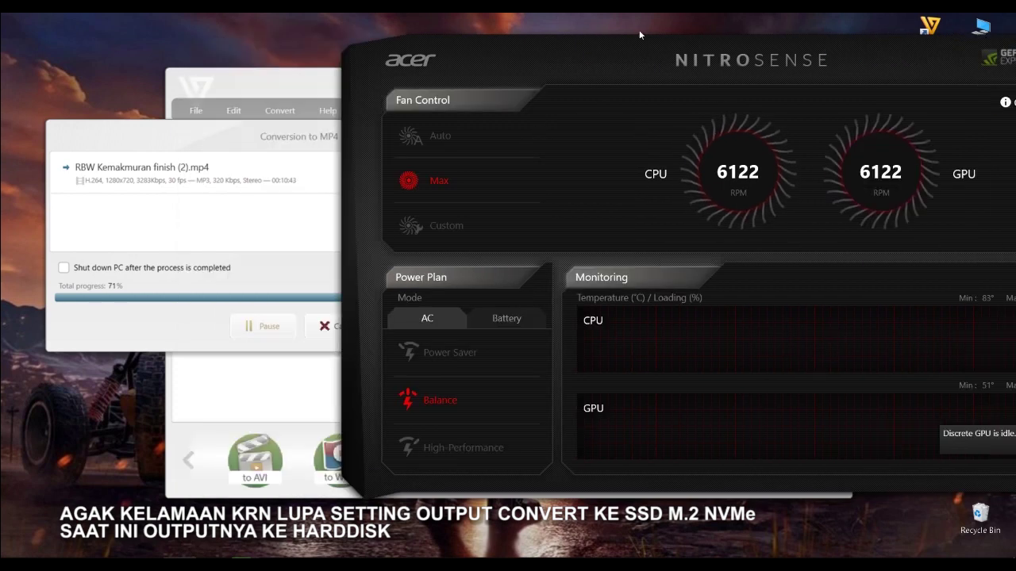
{"action": "left_click_drag", "start_coordinate": [389, 44], "coordinate": [225, 43]}
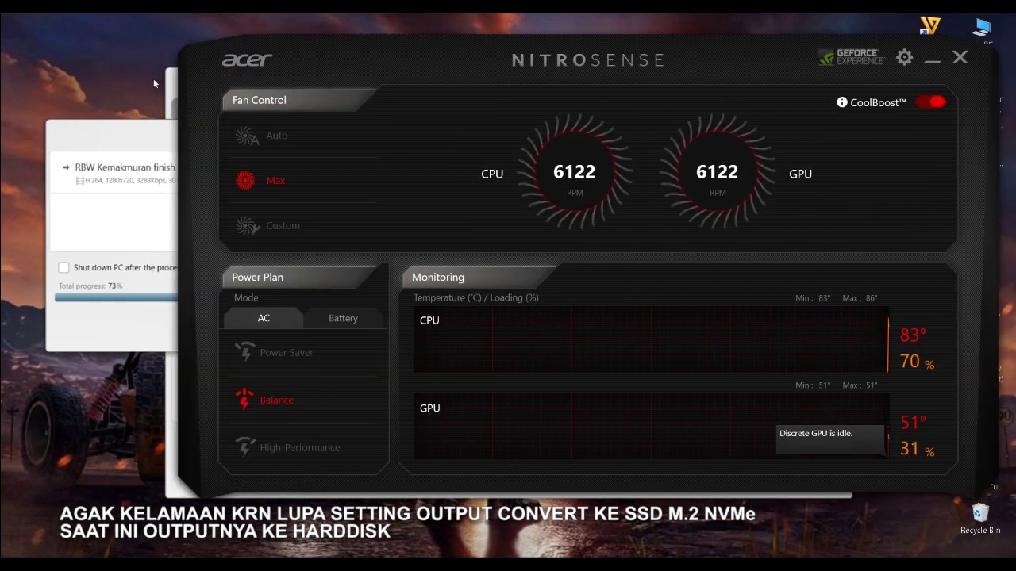
{"action": "left_click", "coordinate": [235, 137]}
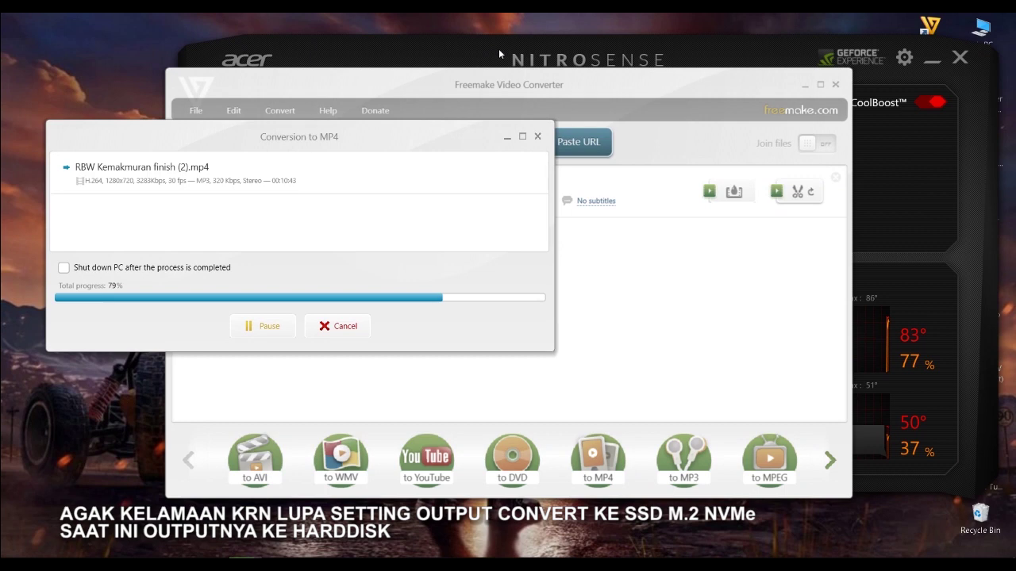
{"action": "left_click", "coordinate": [498, 49]}
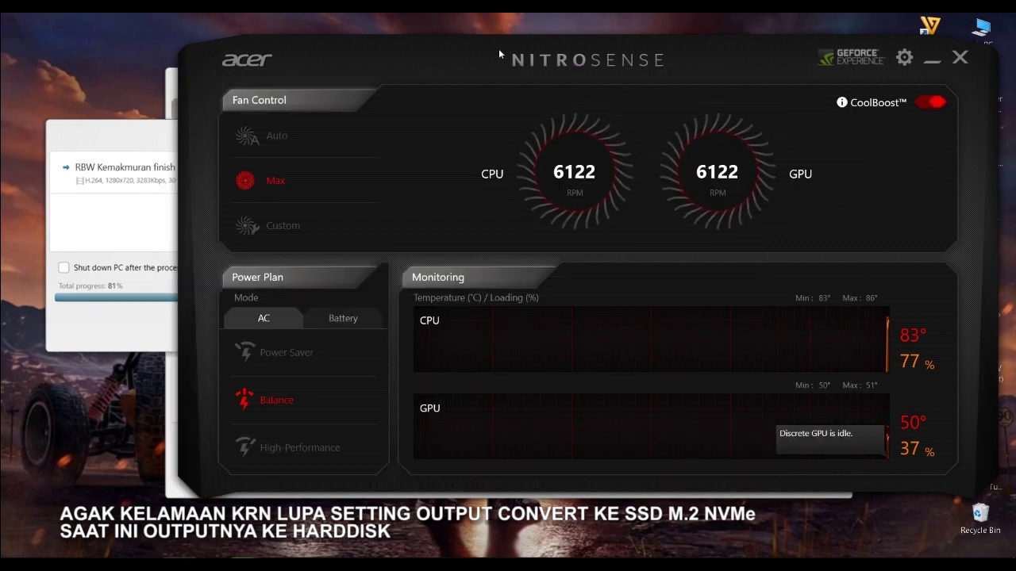
{"action": "left_click", "coordinate": [133, 144]}
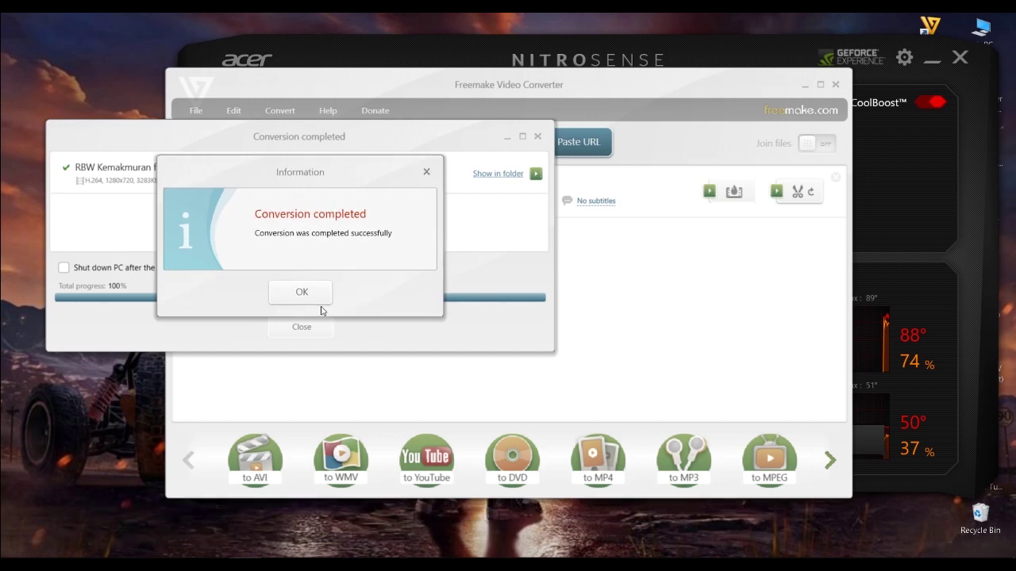
- Dismiss the completed-conversion notices, quit Freemake, and set the NitroSense fans back to Auto
{"action": "left_click", "coordinate": [306, 302]}
{"action": "left_click", "coordinate": [306, 329]}
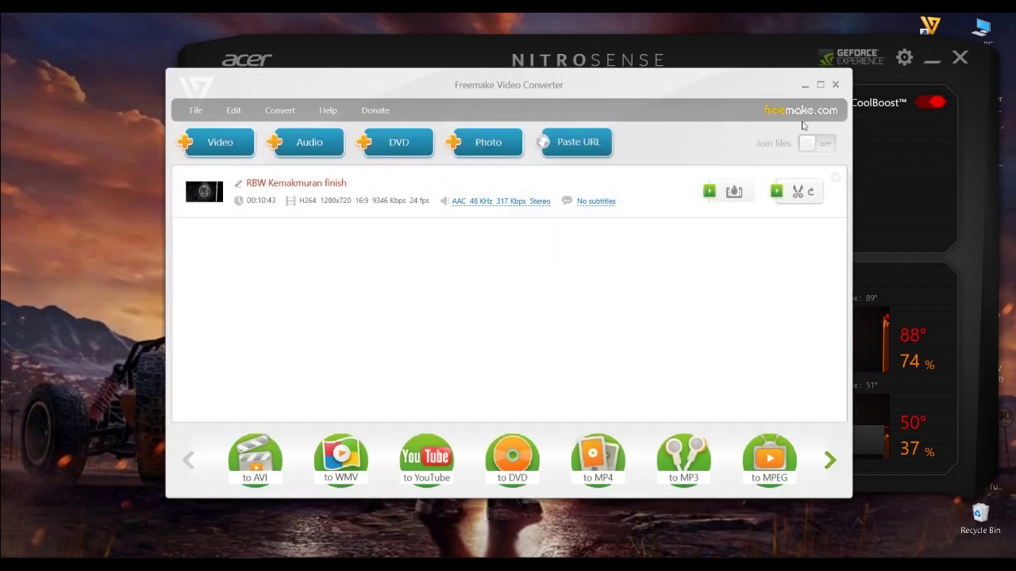
{"action": "left_click", "coordinate": [836, 85]}
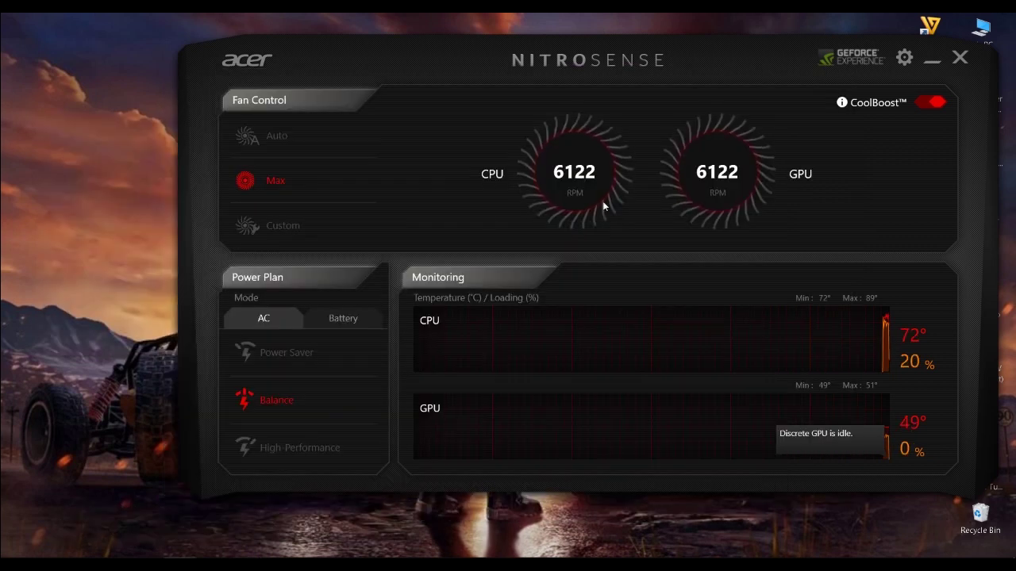
{"action": "left_click", "coordinate": [274, 138]}
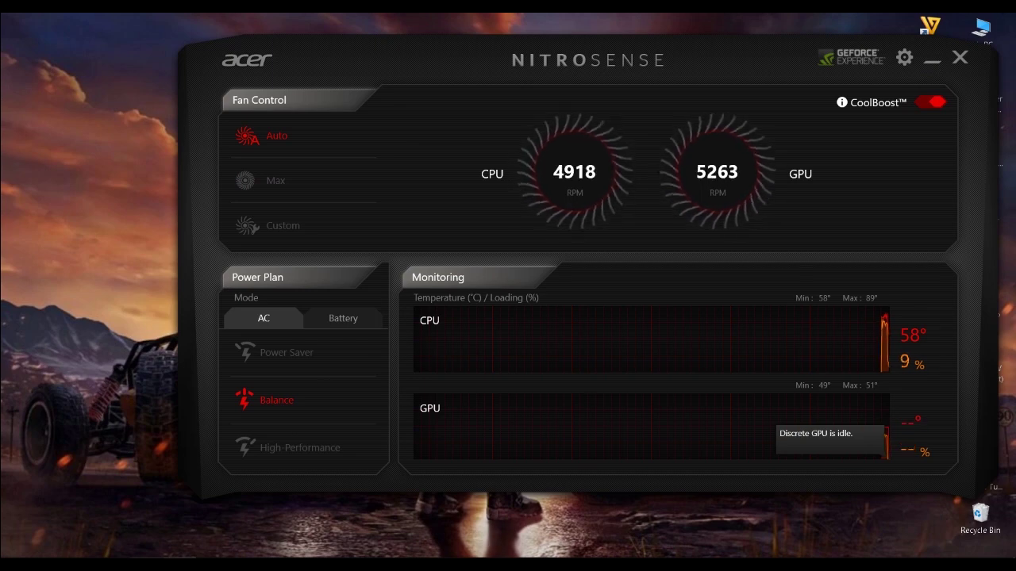
- Minimize NitroSense and open the Hasil Convert folder under Multi Media (E:) > Video
{"action": "left_click", "coordinate": [933, 63]}
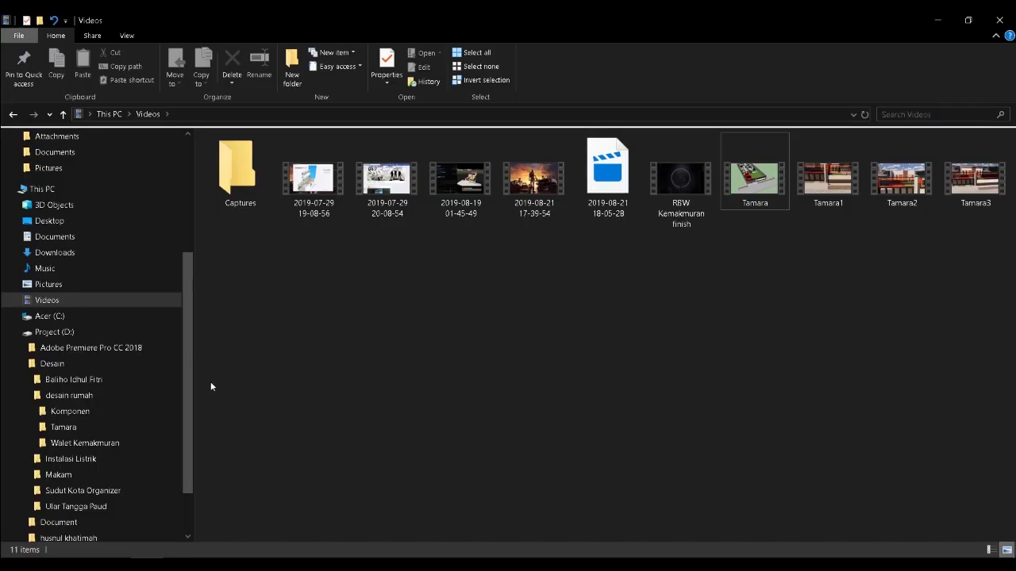
{"action": "left_click_drag", "start_coordinate": [190, 397], "coordinate": [190, 462]}
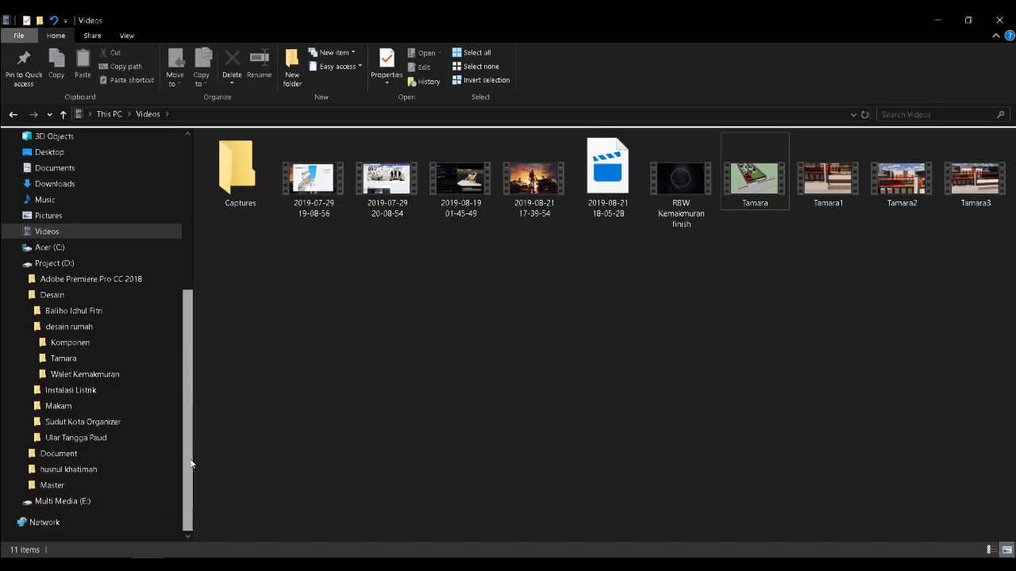
{"action": "left_click", "coordinate": [15, 502]}
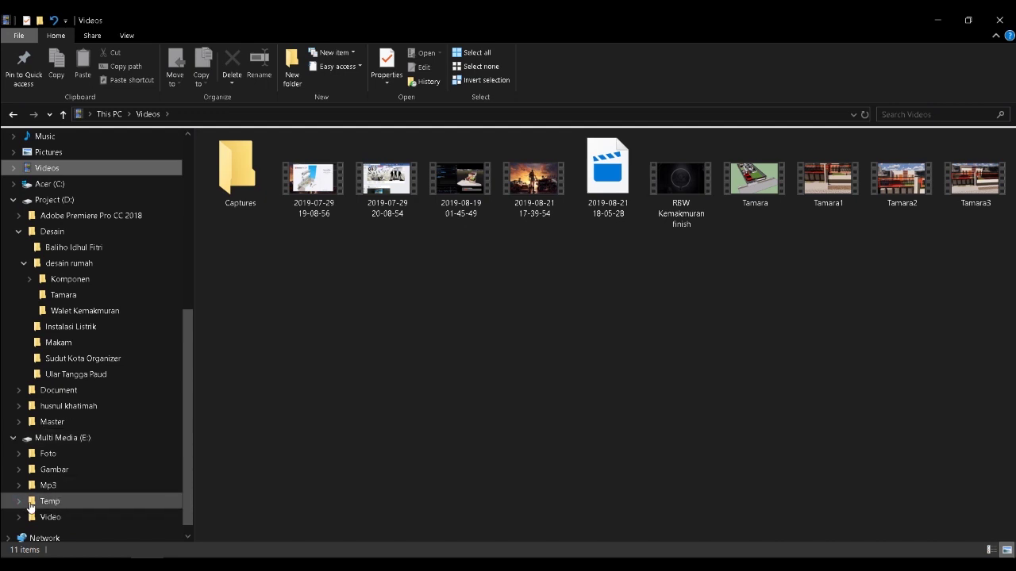
{"action": "left_click", "coordinate": [19, 517]}
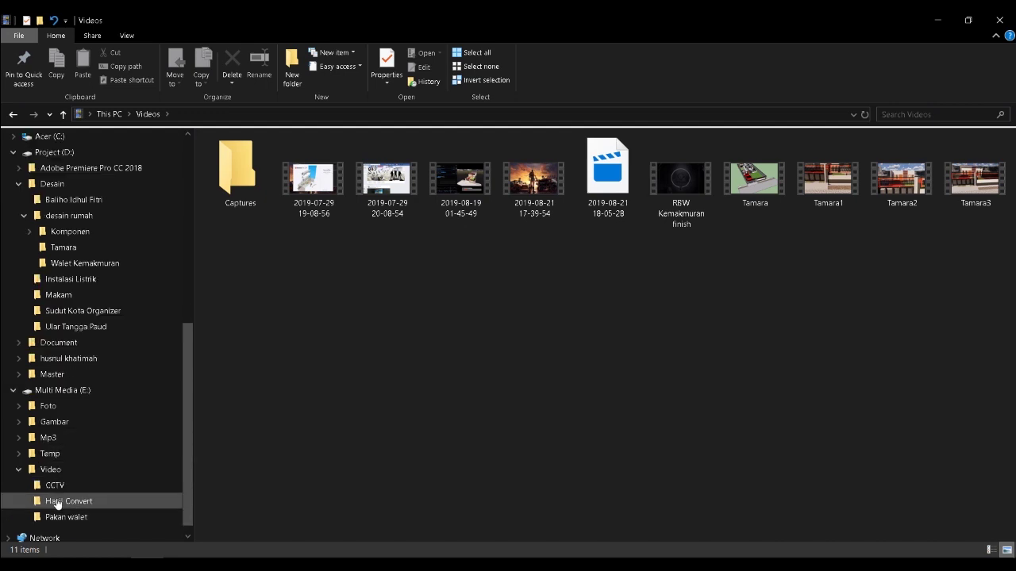
{"action": "left_click", "coordinate": [57, 503]}
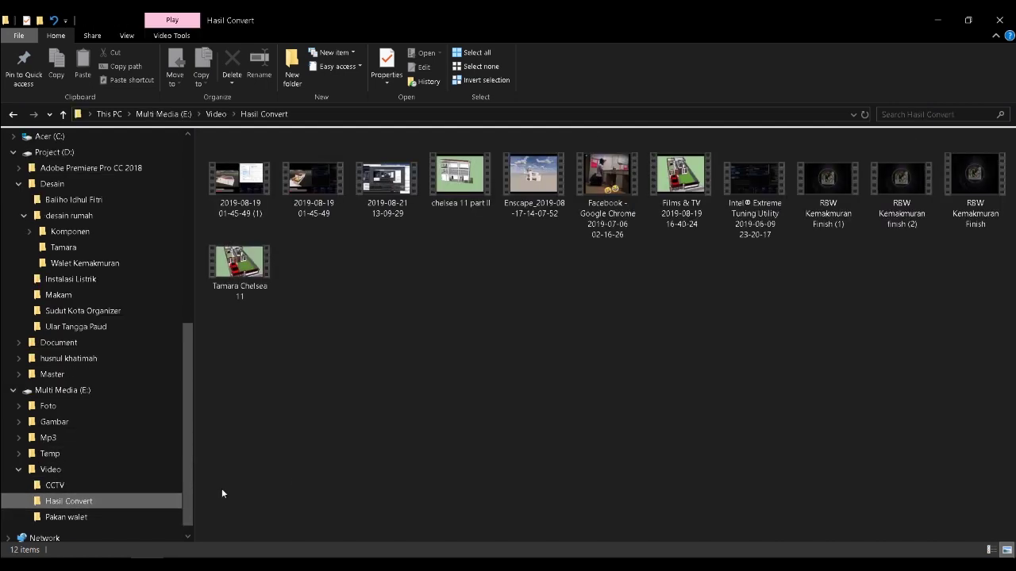
- Check the Properties of RBW Kemakmuran finish (2) to confirm its size is 240 MB
{"action": "right_click", "coordinate": [896, 190]}
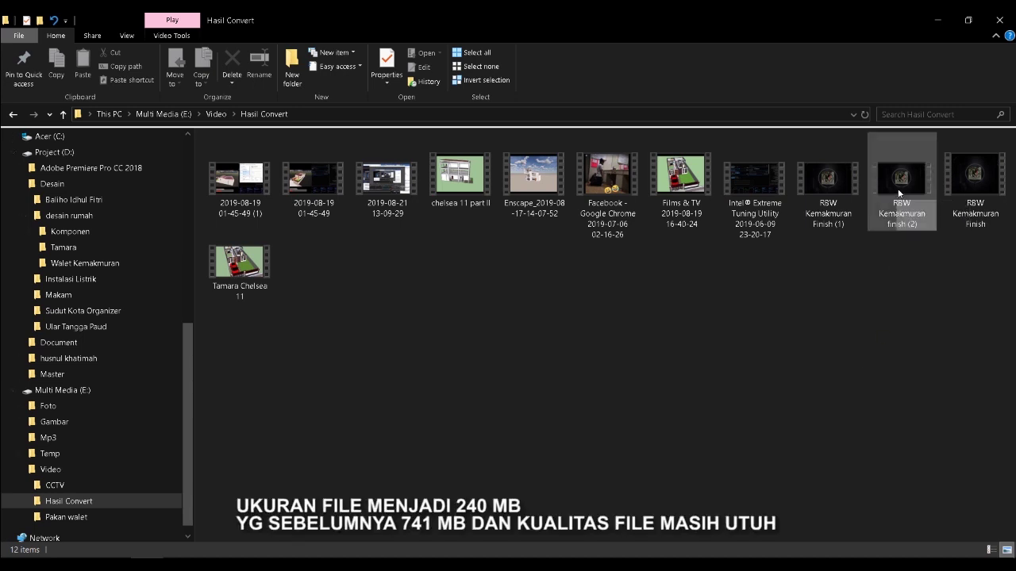
{"action": "left_click", "coordinate": [872, 486]}
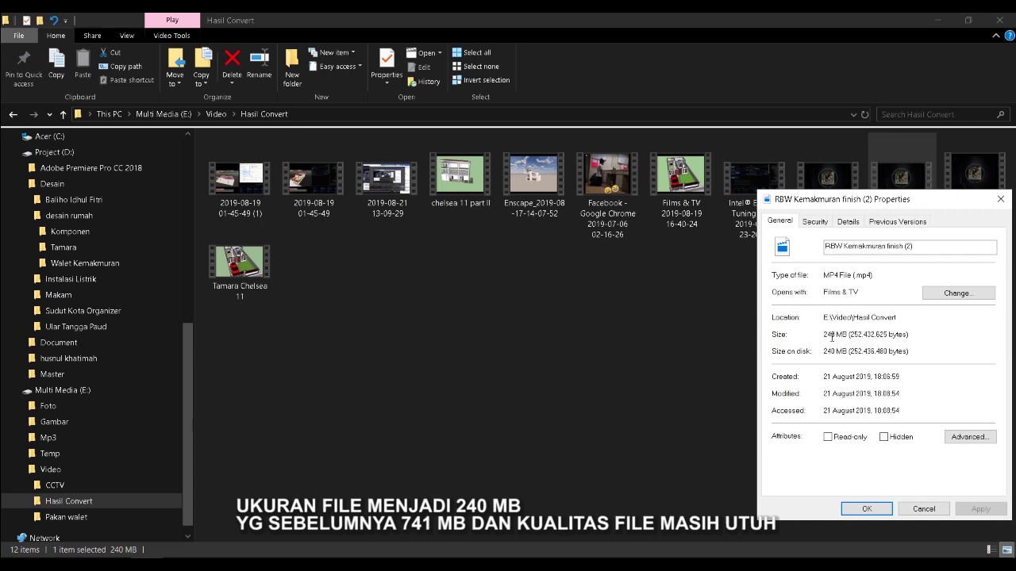
{"action": "left_click", "coordinate": [1000, 199]}
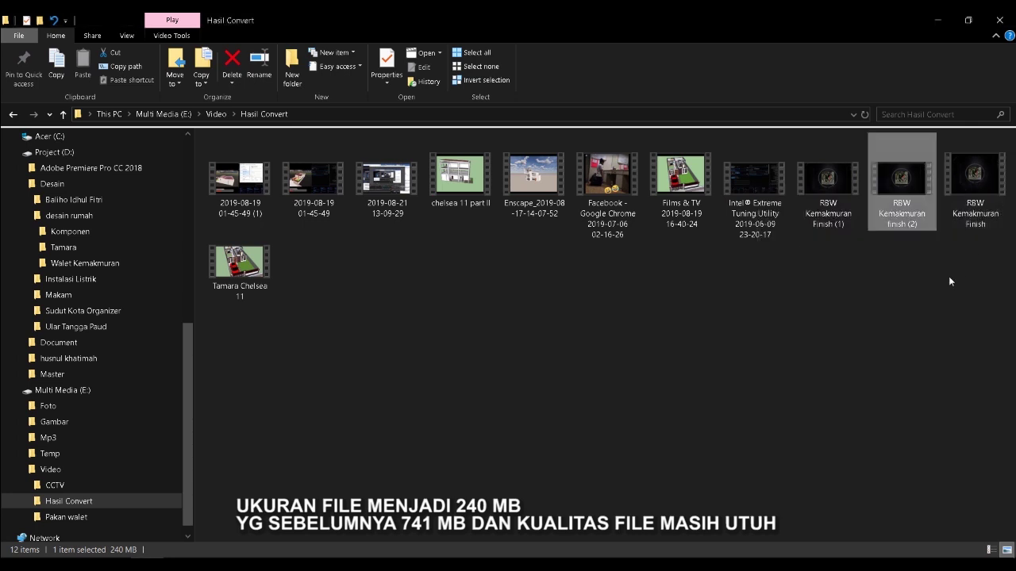
- Play RBW Kemakmuran finish (2) in Films & TV, seeking ahead and viewing it full screen
{"action": "double_click", "coordinate": [903, 193]}
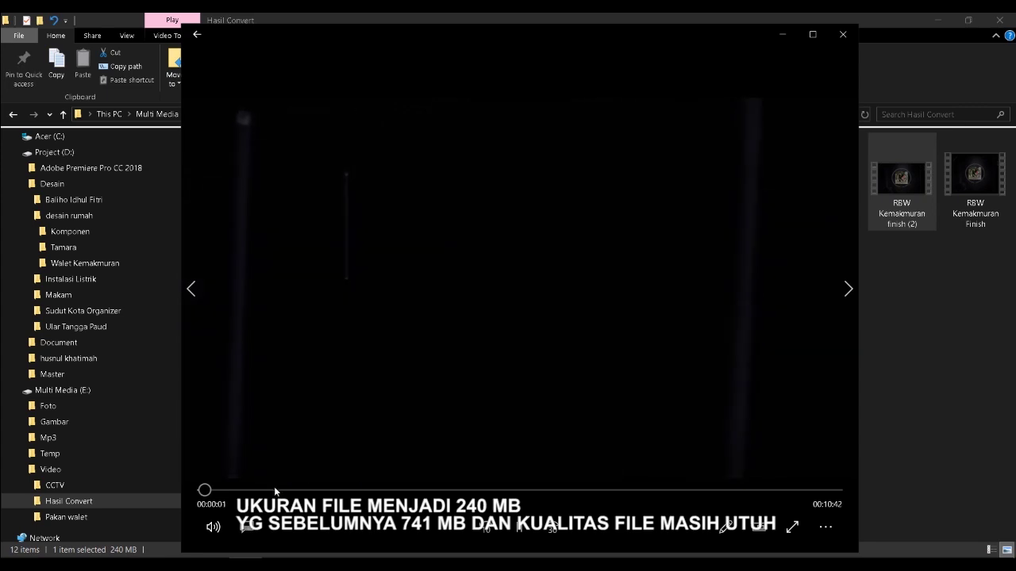
{"action": "left_click", "coordinate": [269, 490]}
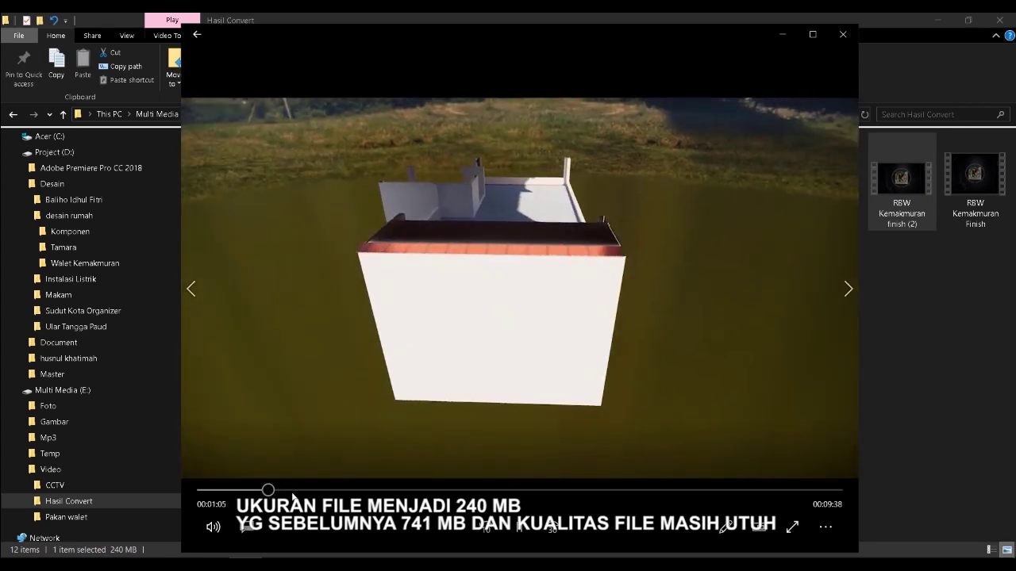
{"action": "double_click", "coordinate": [559, 342]}
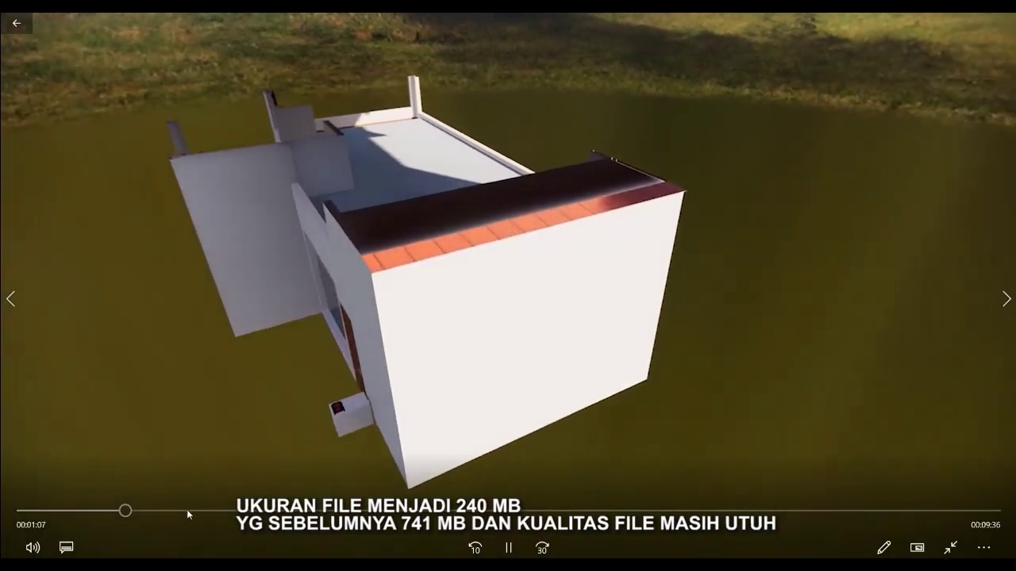
{"action": "left_click", "coordinate": [183, 511]}
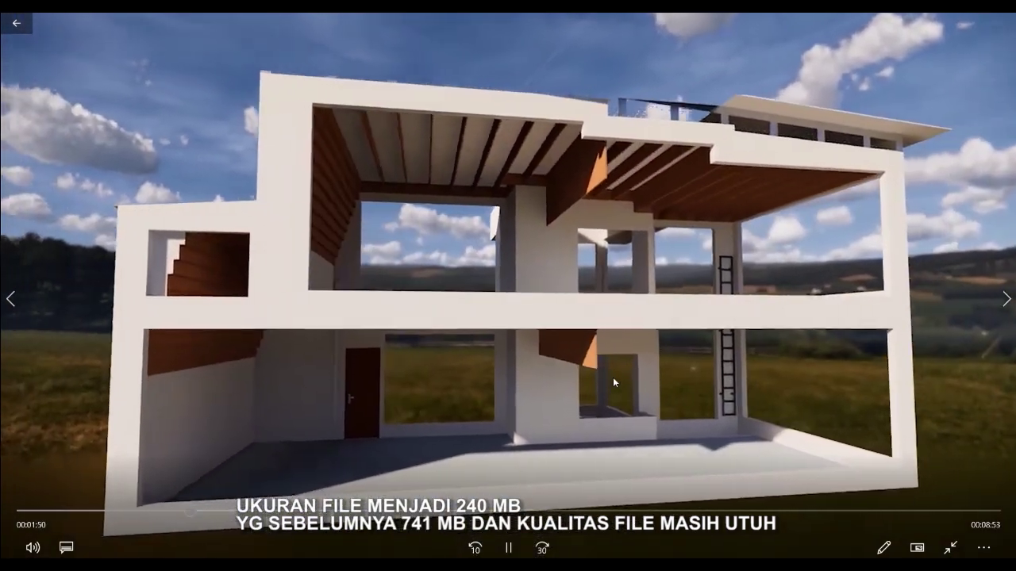
{"action": "double_click", "coordinate": [613, 376]}
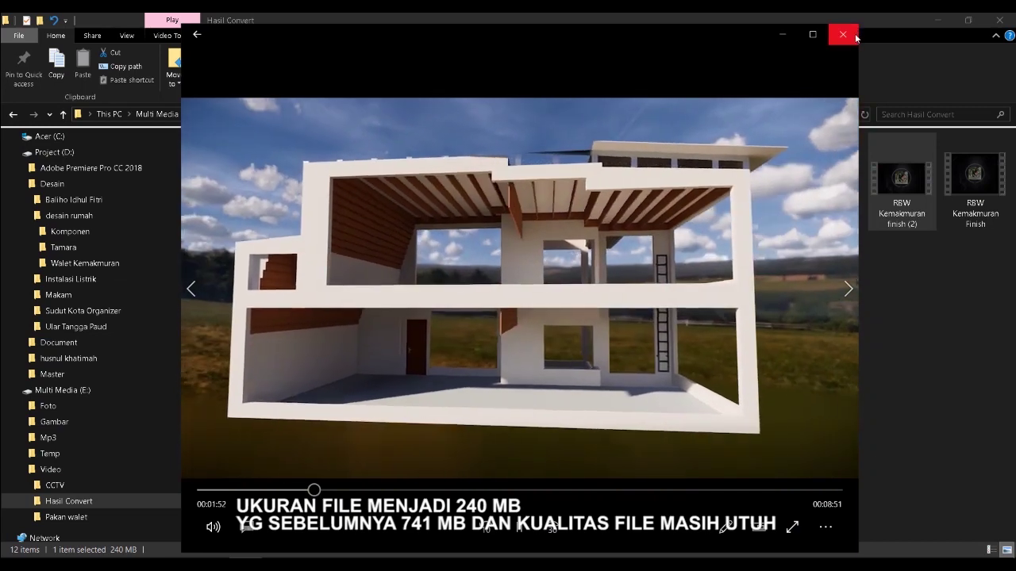
- Close the video player and refresh the desktop
{"action": "left_click", "coordinate": [854, 35]}
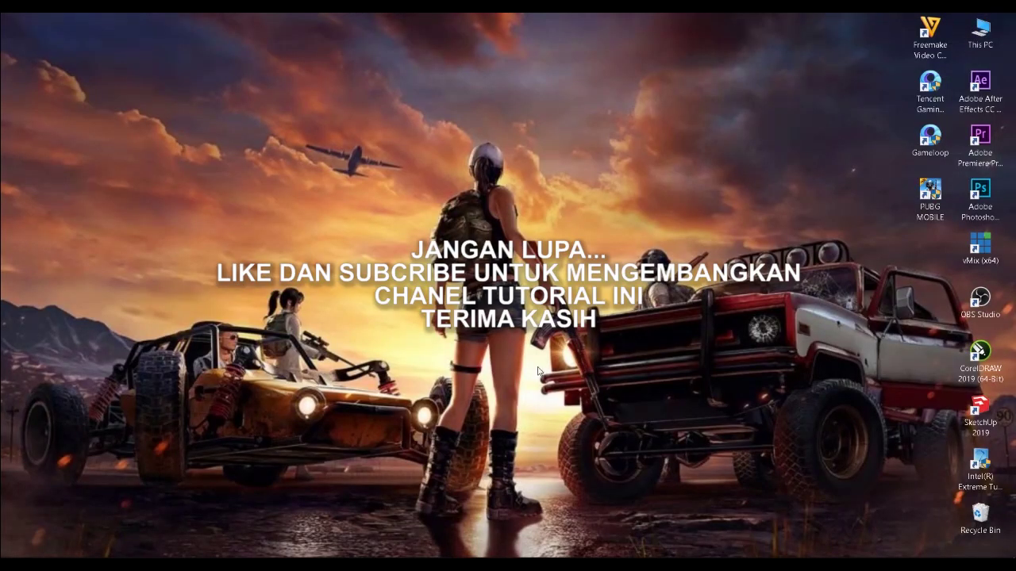
{"action": "right_click", "coordinate": [516, 377]}
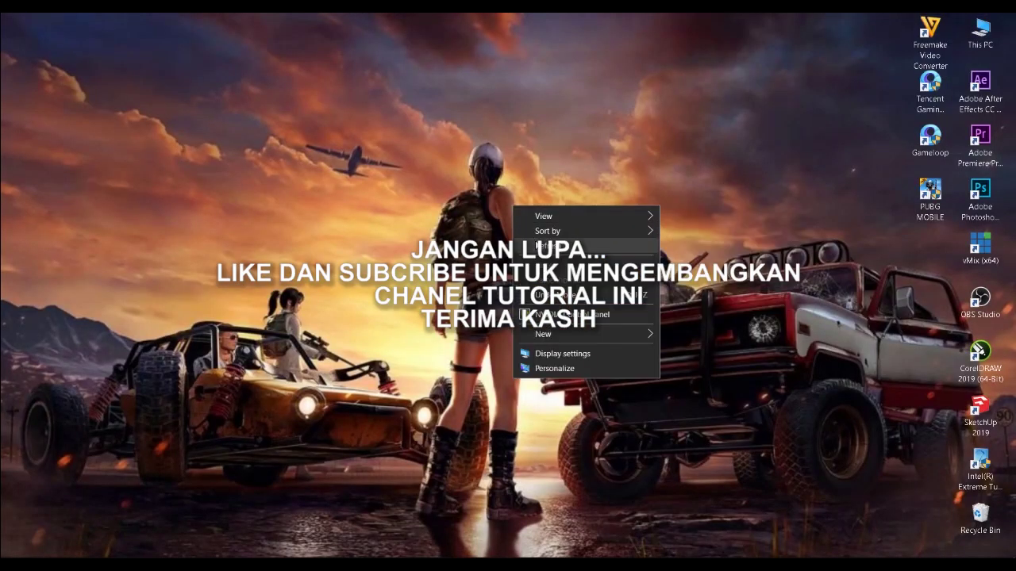
{"action": "left_click", "coordinate": [411, 458]}
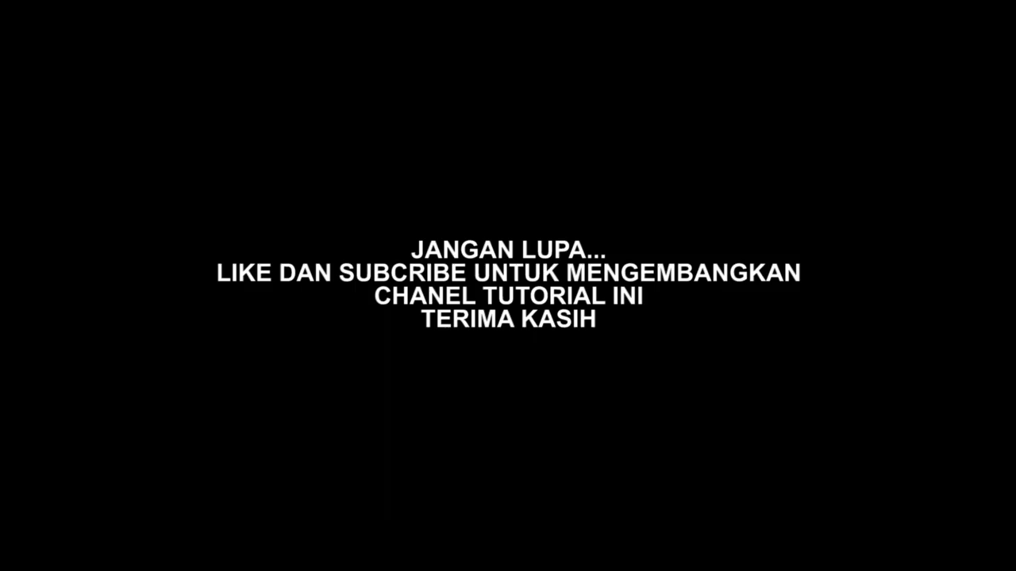